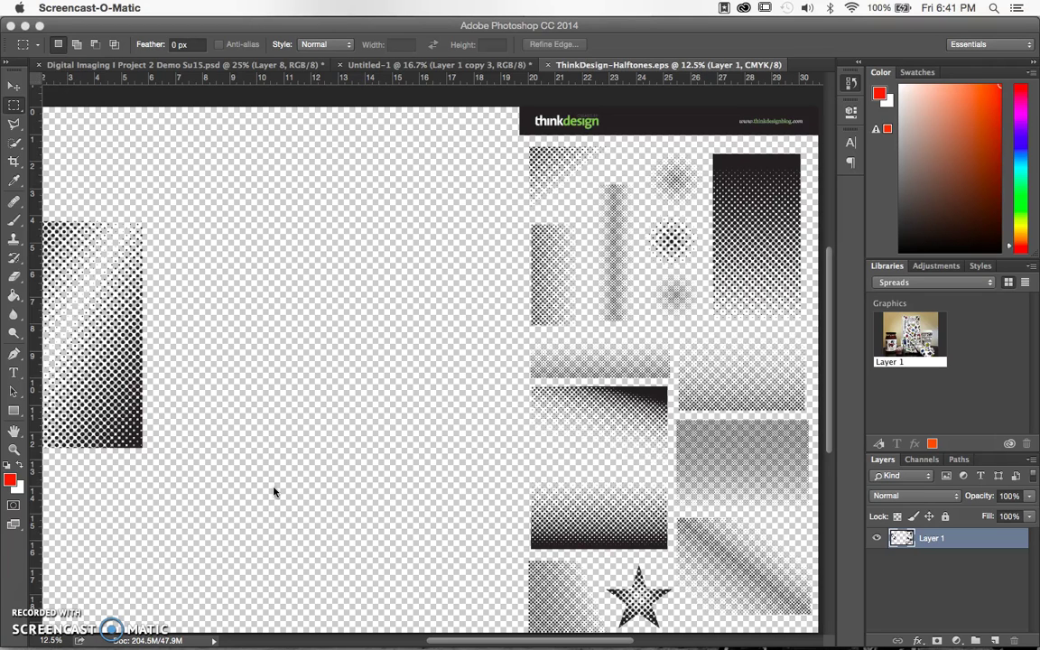
# Zoom out on the halftone sheet, then bring up the Chrome course page listing the Textures lecture.
pyautogui.click(273, 492)
pyautogui.press('super+minus')
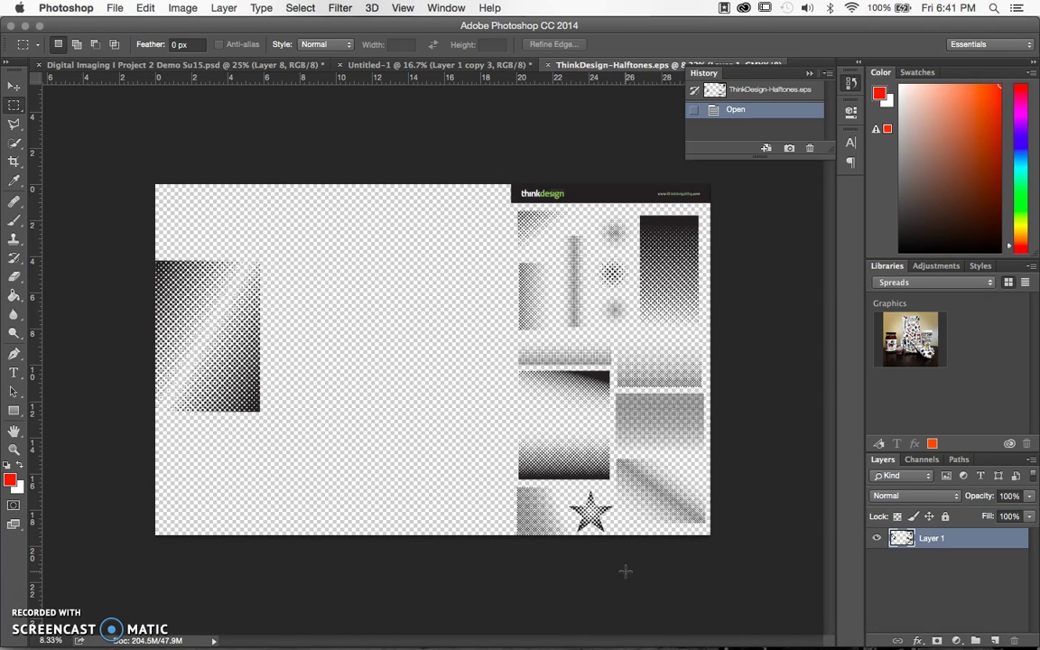
pyautogui.click(673, 619)
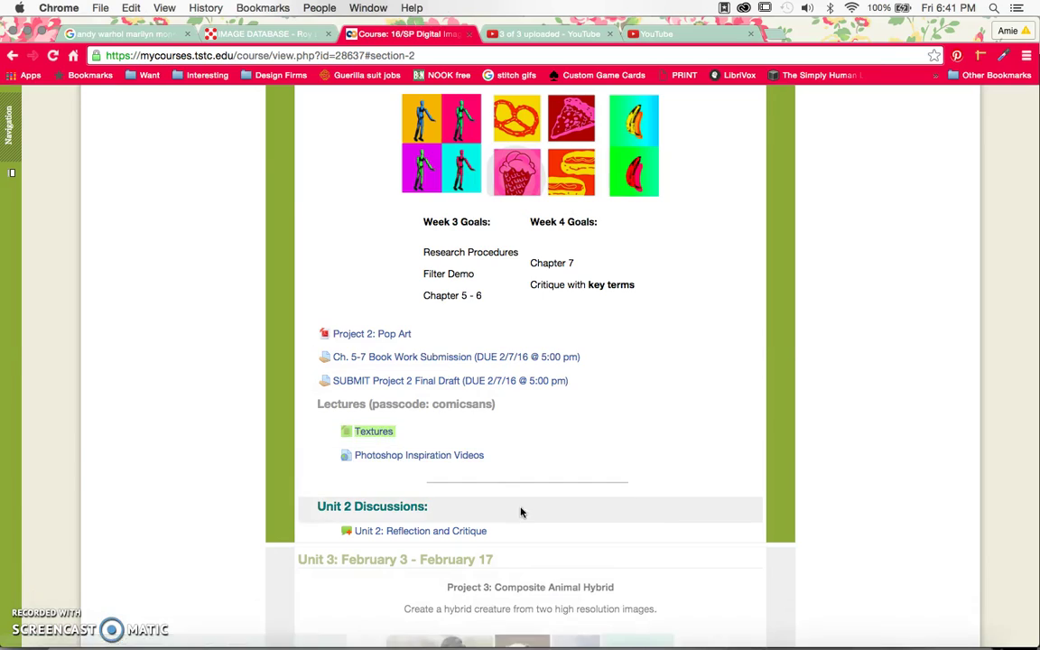
# Use Mission Control to bring the Photoshop window with ThinkDesign-Halftones.eps back to the front.
pyautogui.hotkey('ctrl', 'Up')
pyautogui.click(403, 218)
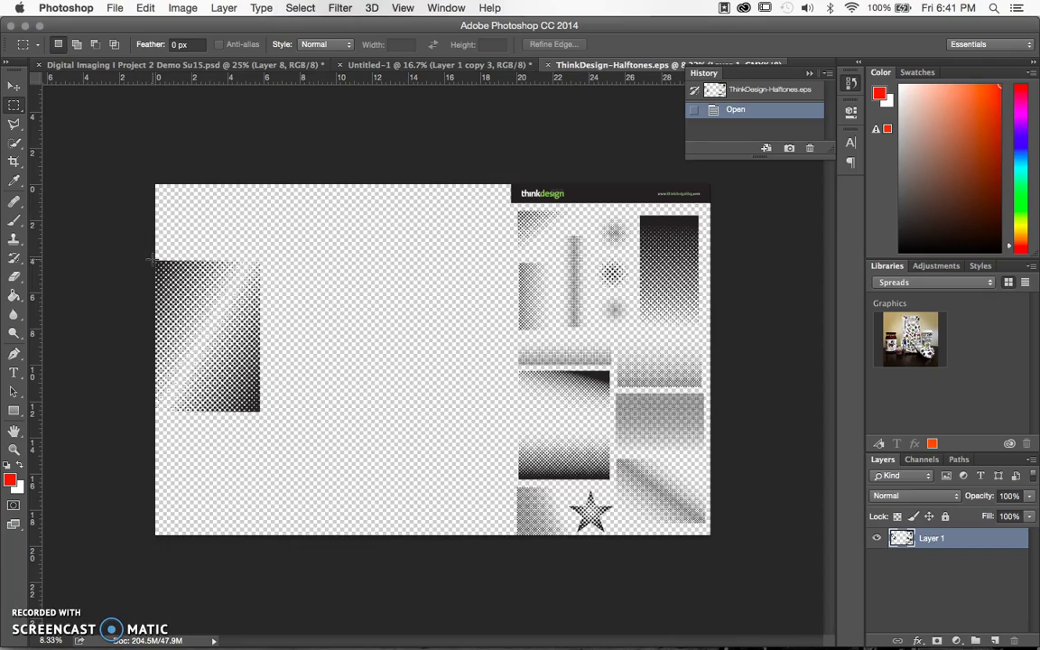
# Marquee-select the dotted square at the left edge of the halftone sheet.
pyautogui.press('super+equal')
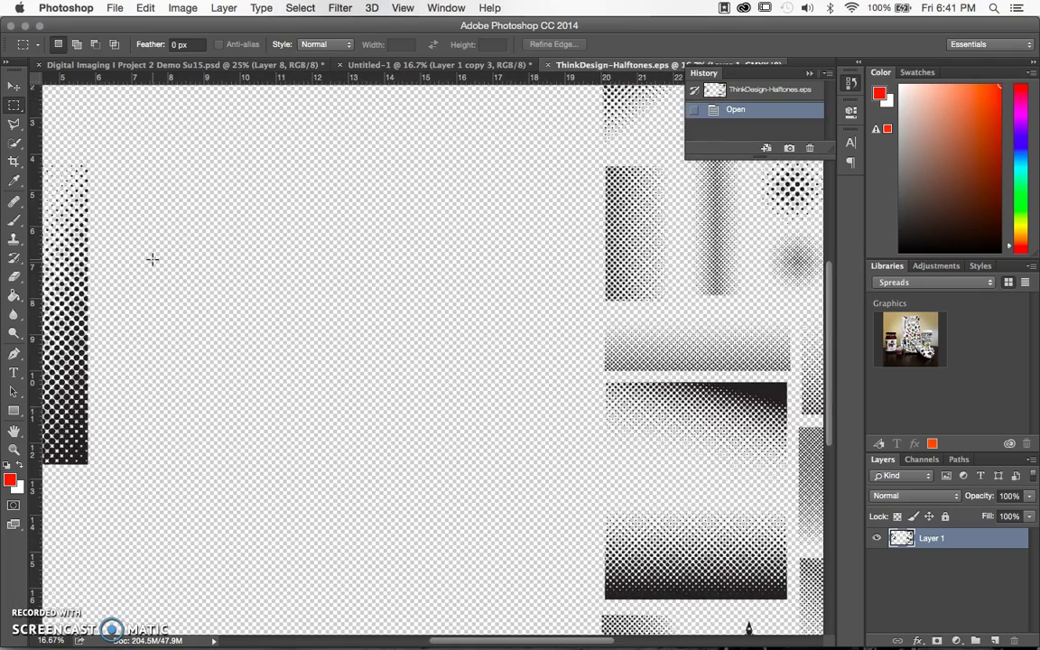
pyautogui.press('super+minus')
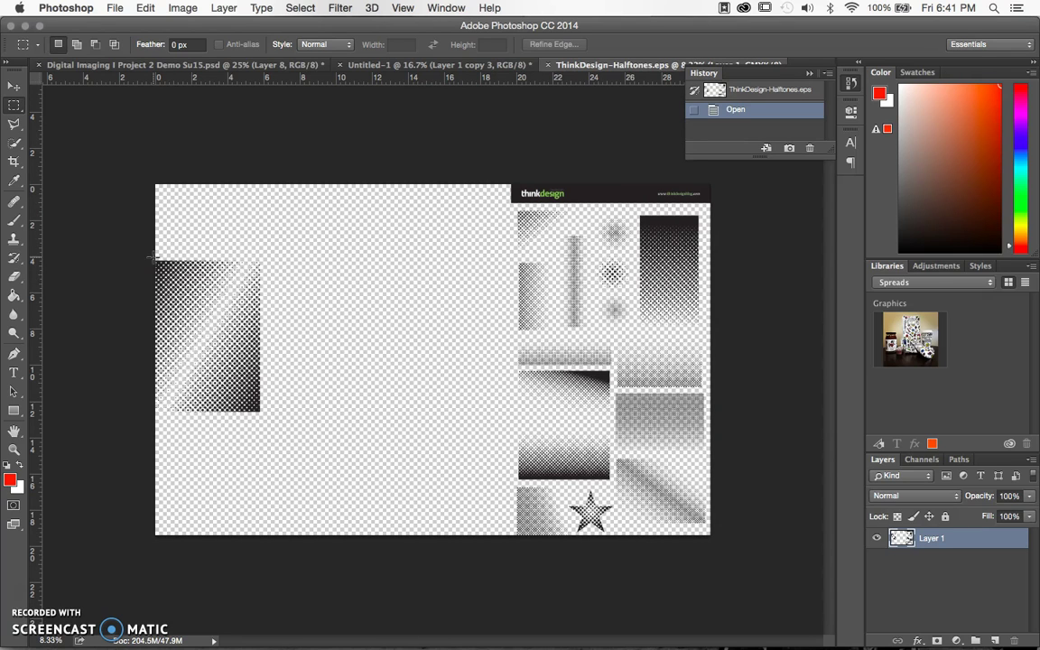
pyautogui.moveTo(153, 258); pyautogui.dragTo(261, 414)
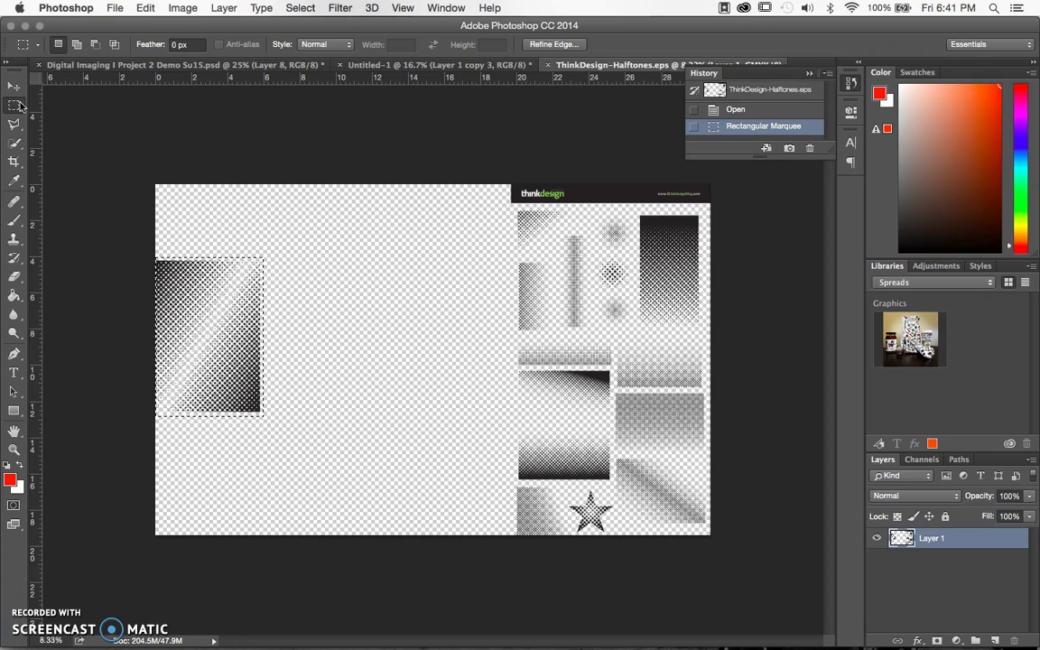
pyautogui.click(158, 250)
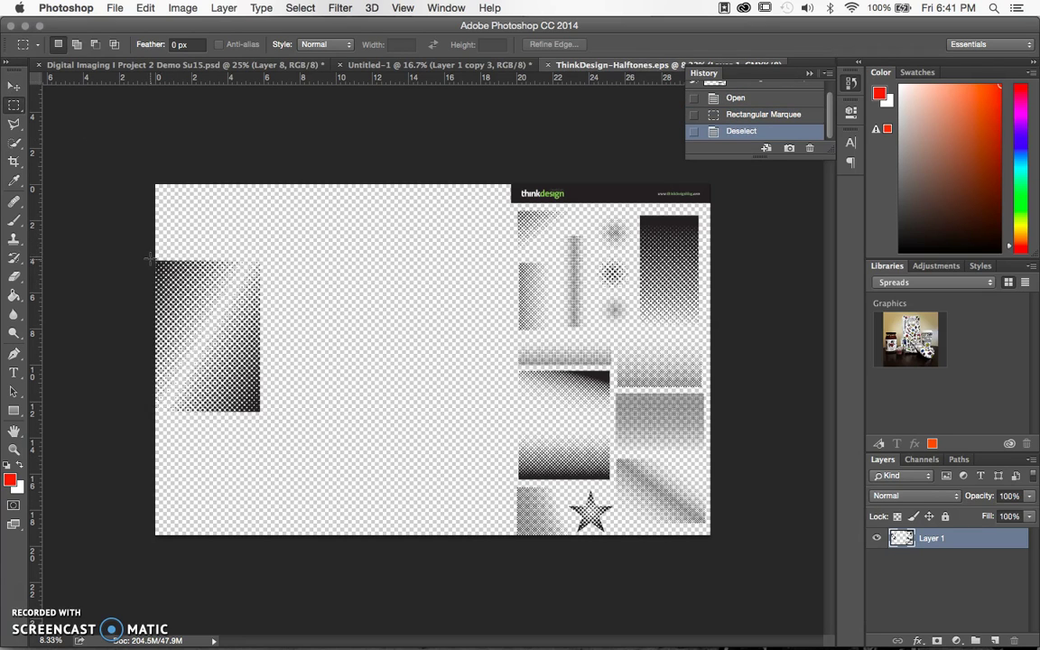
pyautogui.moveTo(148, 258); pyautogui.dragTo(260, 413)
# Zoom in and marquee the large dotted gradient rectangle, about 5.047 by 3.243 inches.
pyautogui.press('super+equal')
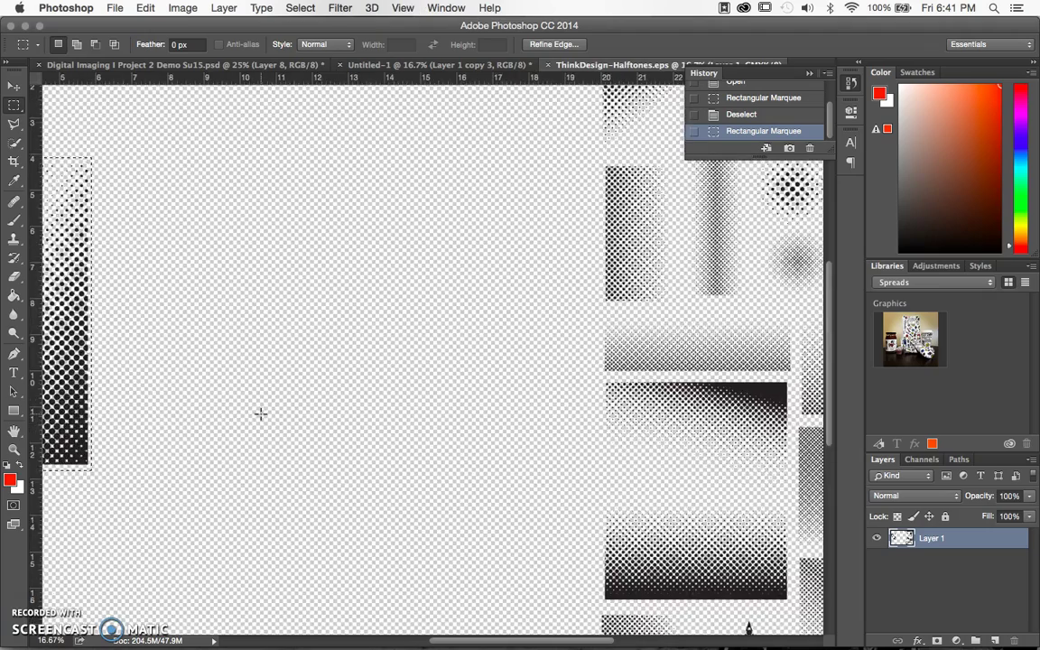
pyautogui.hscroll(10, 260, 413)
pyautogui.scroll(-3, 260, 413)
pyautogui.press('super+equal')
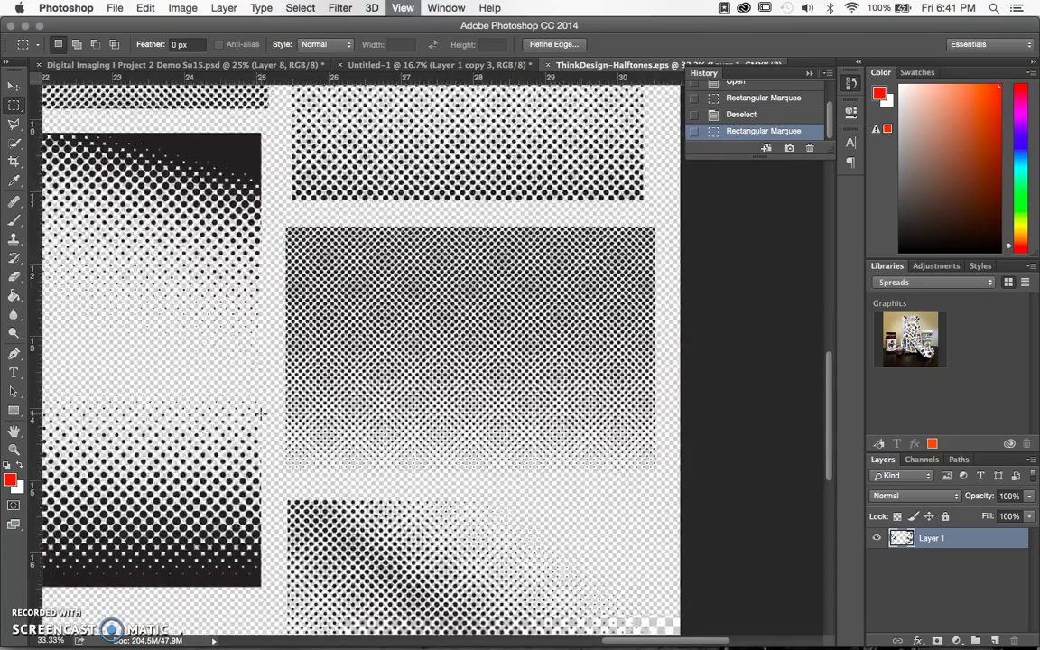
pyautogui.press('super+equal')
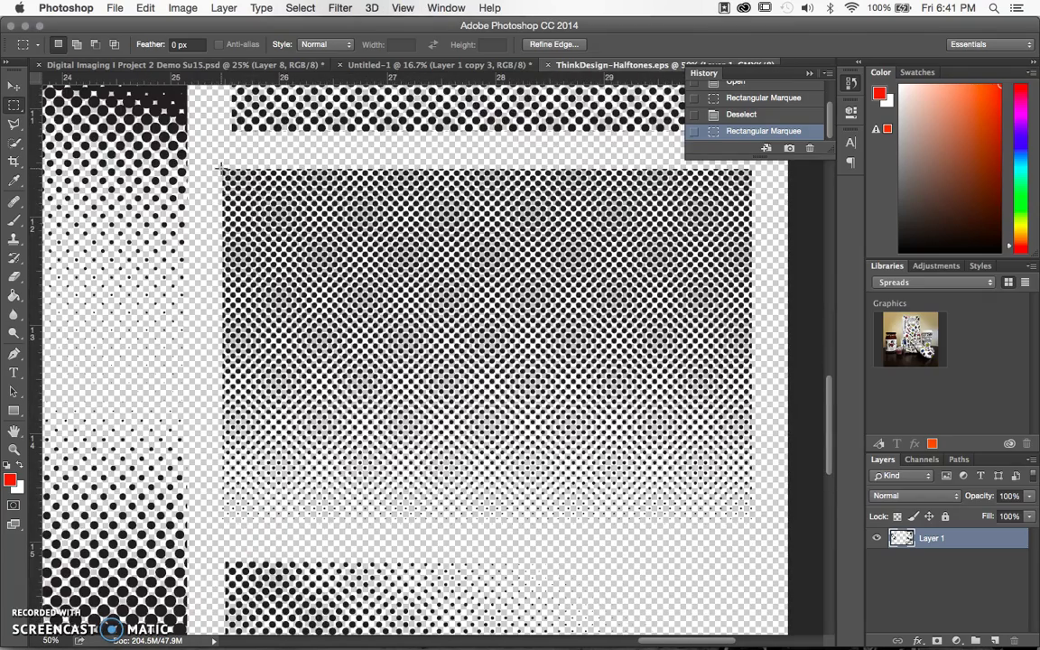
pyautogui.moveTo(222, 166); pyautogui.dragTo(758, 521)
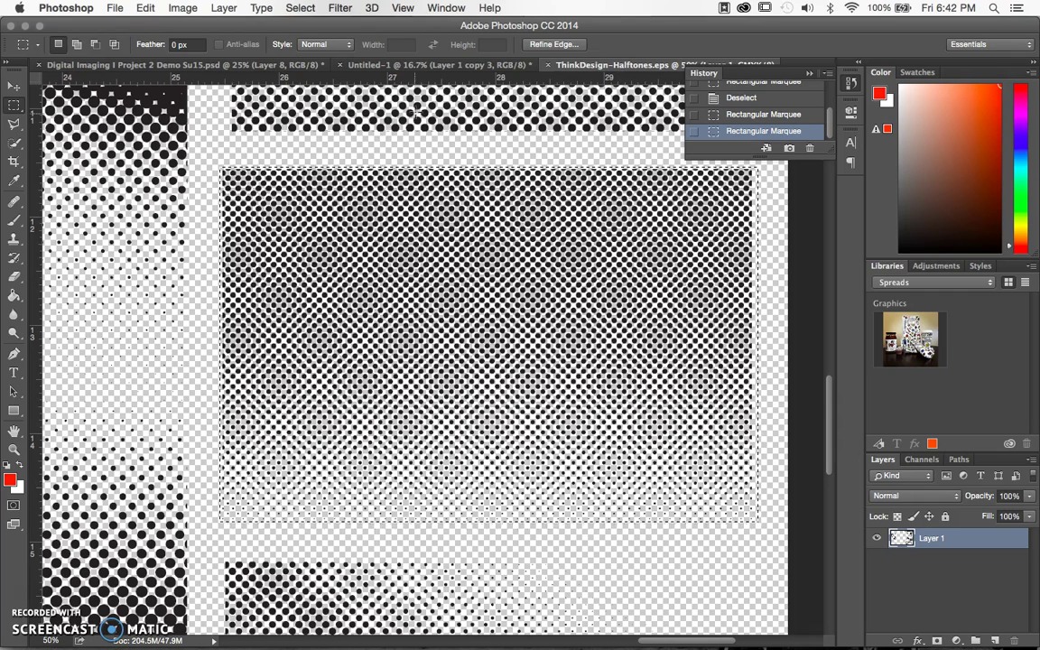
# Copy the selected halftone patch from the ThinkDesign halftone sheet.
pyautogui.click(377, 65)
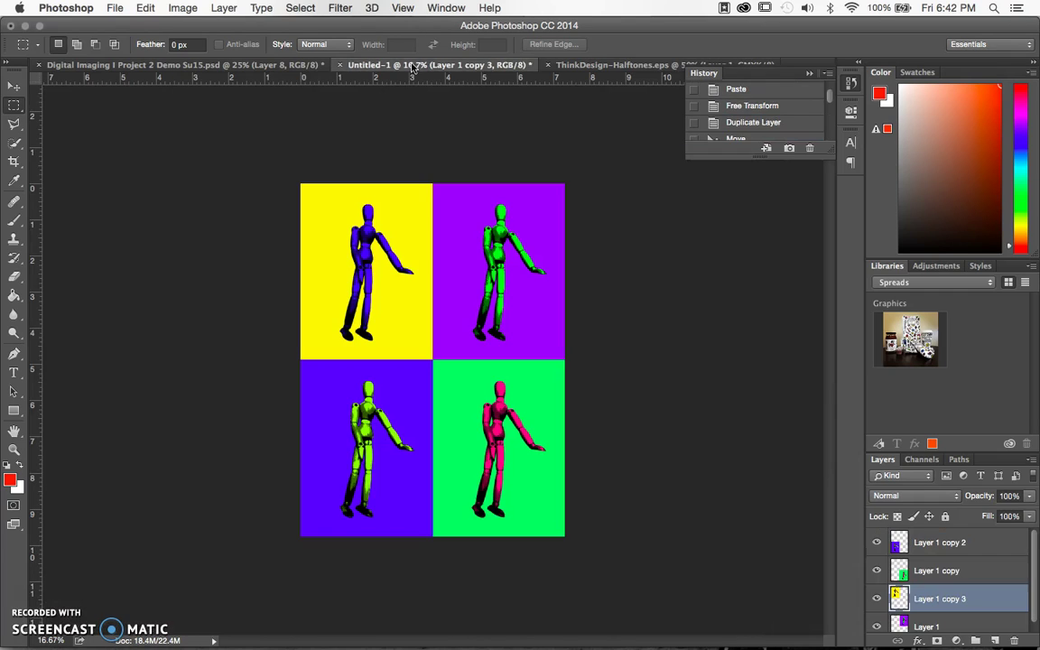
pyautogui.click(271, 67)
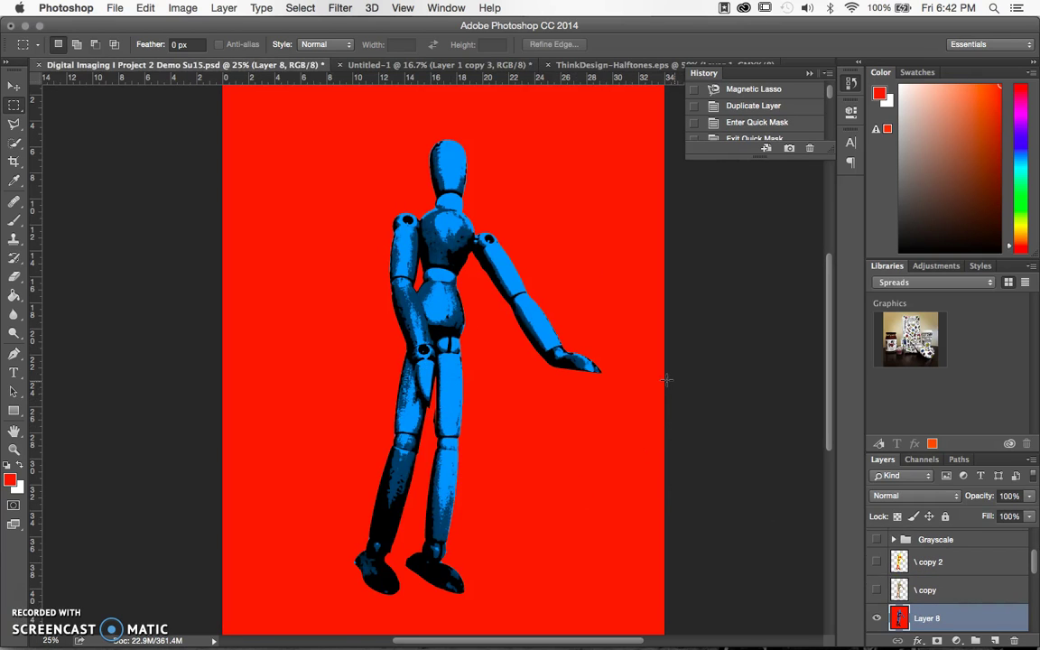
pyautogui.click(596, 65)
pyautogui.click(159, 7)
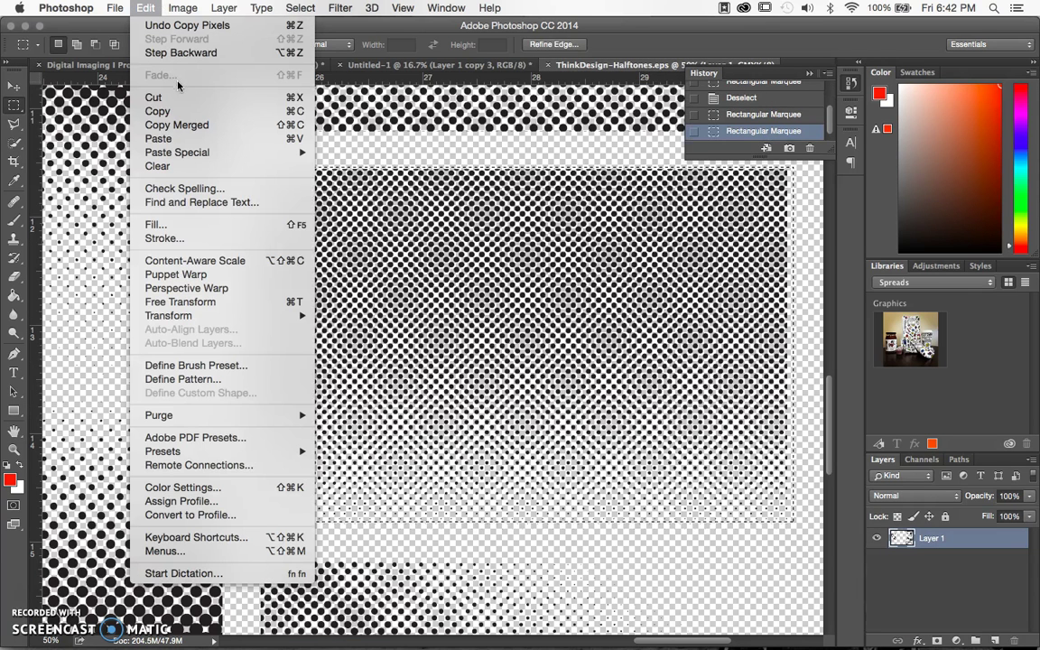
pyautogui.click(148, 118)
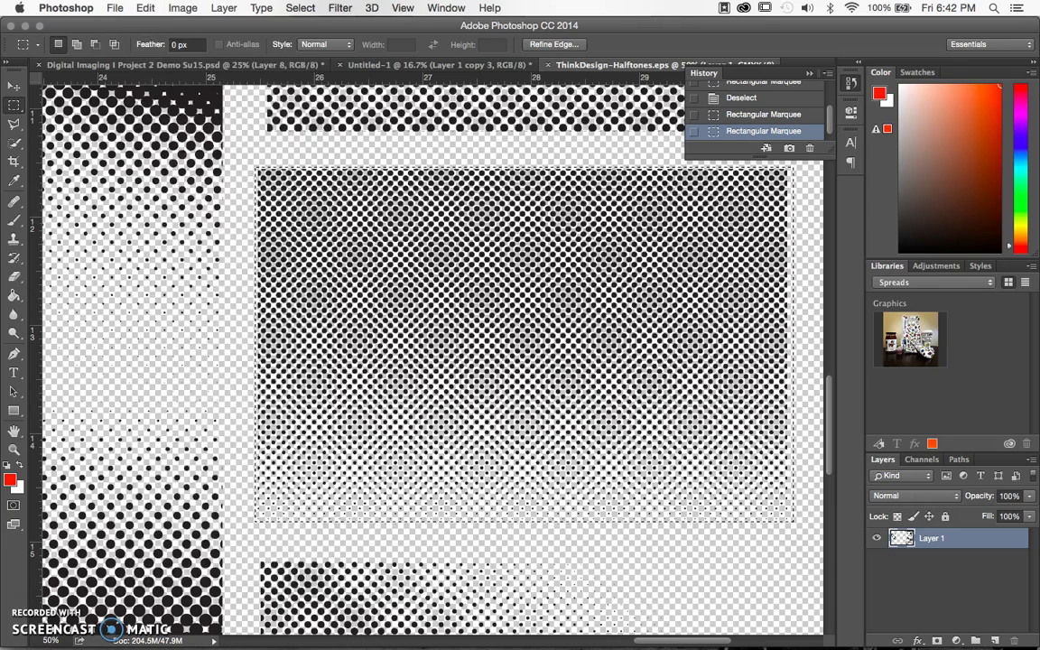
# Paste the halftone into the Digital Imaging Project 2 Demo document as Layer 9.
pyautogui.click(146, 8)
pyautogui.click(86, 65)
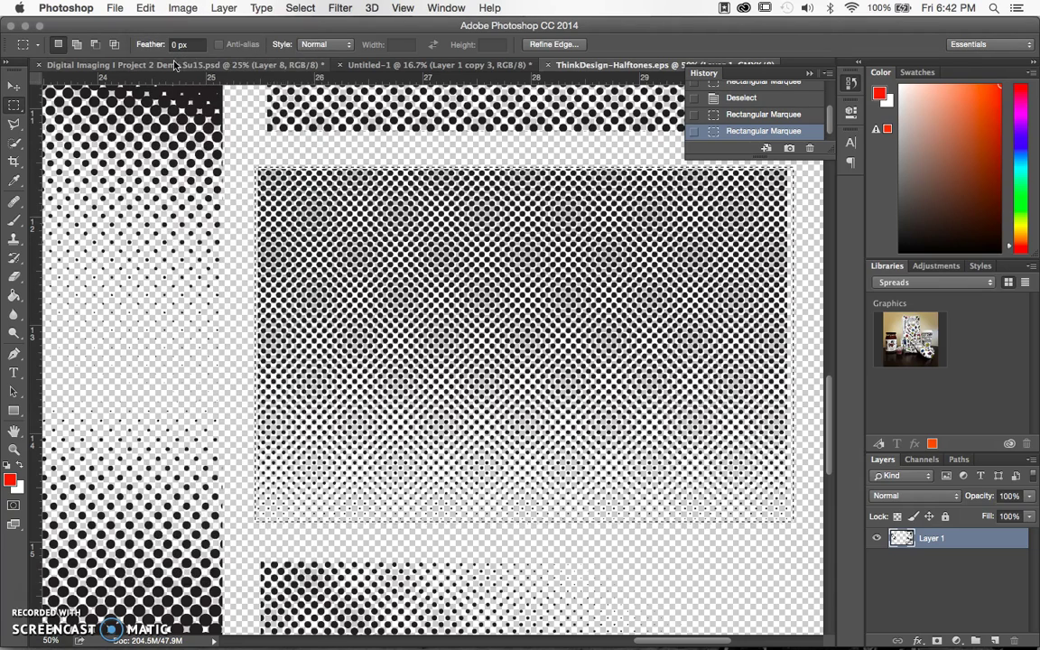
pyautogui.click(145, 8)
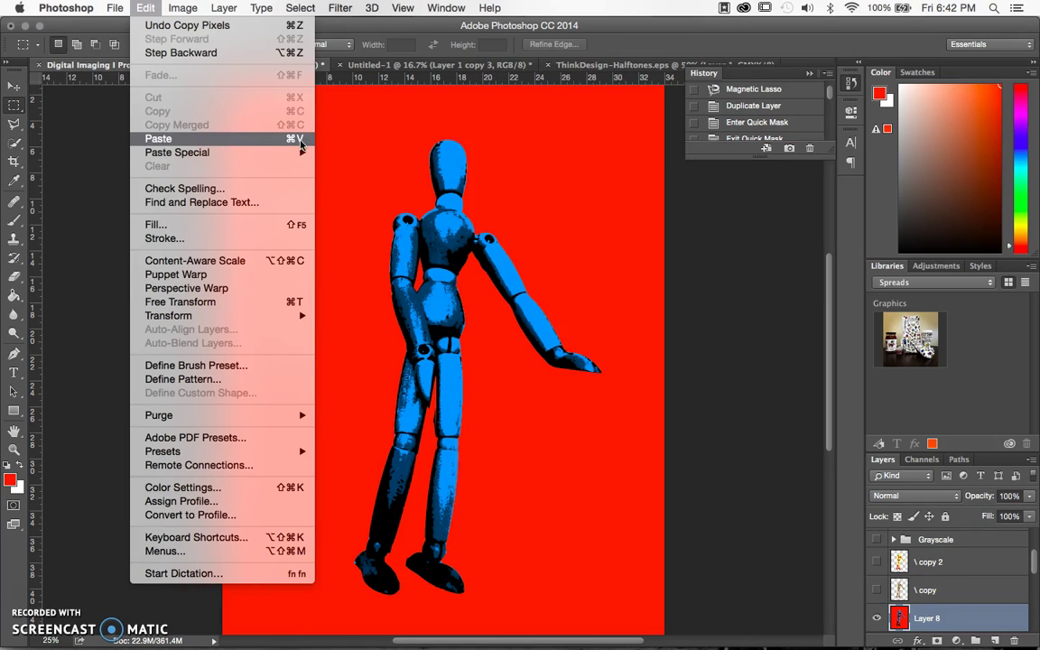
pyautogui.click(159, 139)
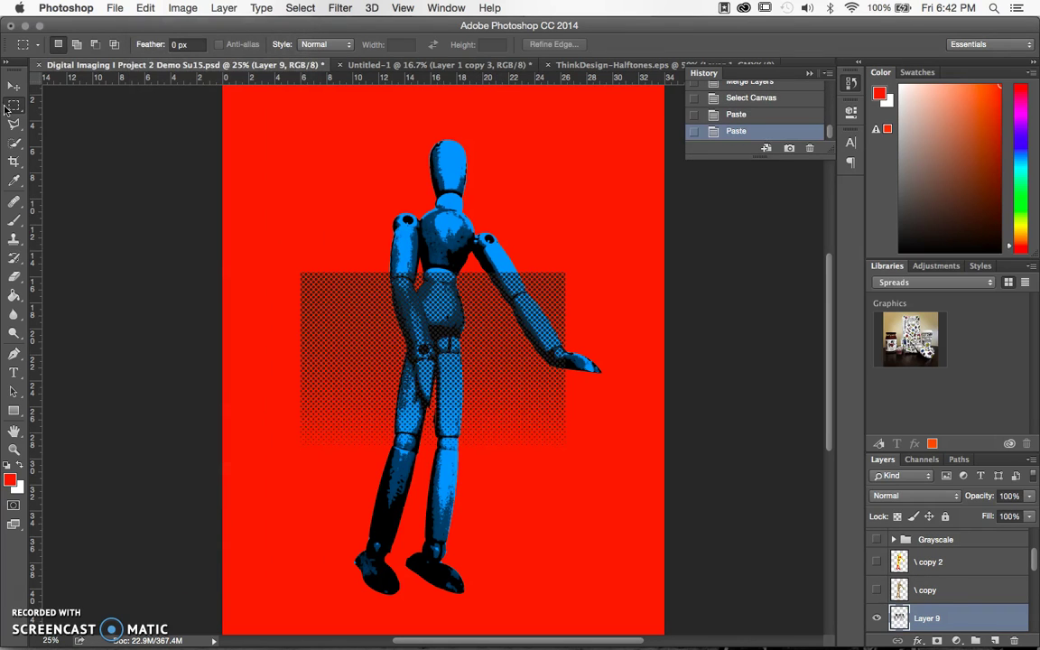
# Free Transform the halftone: enlarge it, rotate it to -90°, and move it over the red canvas.
pyautogui.click(146, 8)
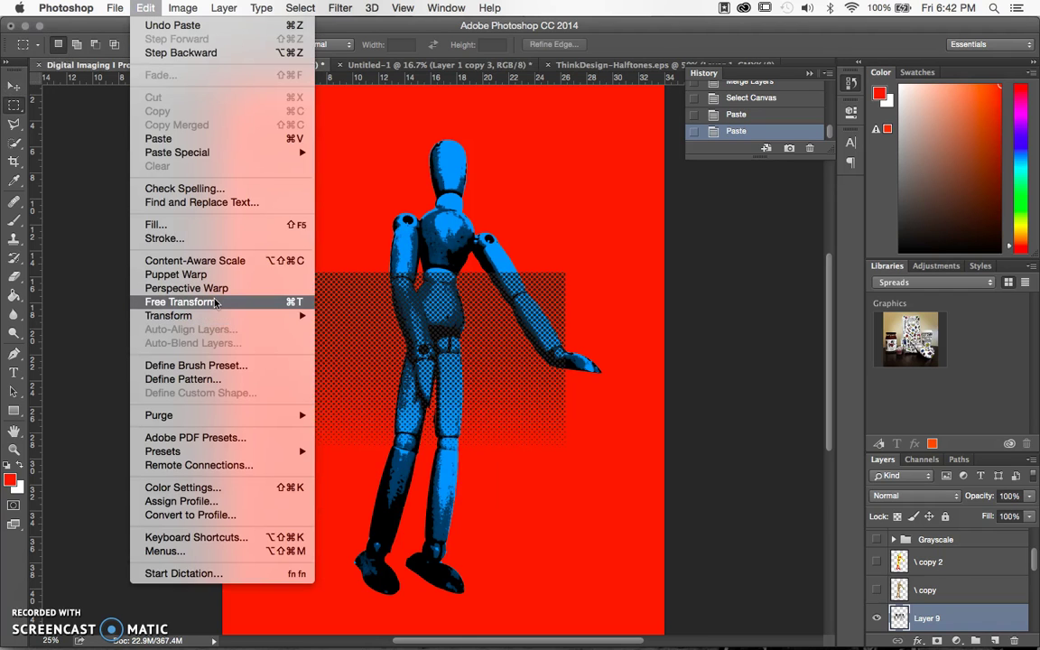
pyautogui.click(215, 302)
pyautogui.press('super+minus')
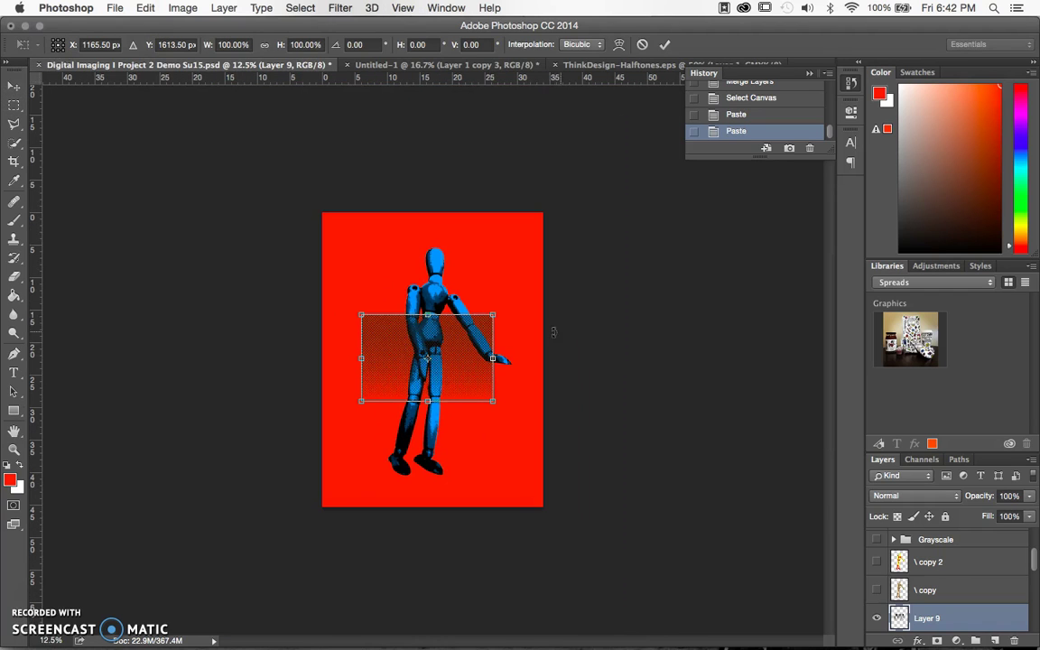
pyautogui.moveTo(492, 312); pyautogui.dragTo(691, 158)
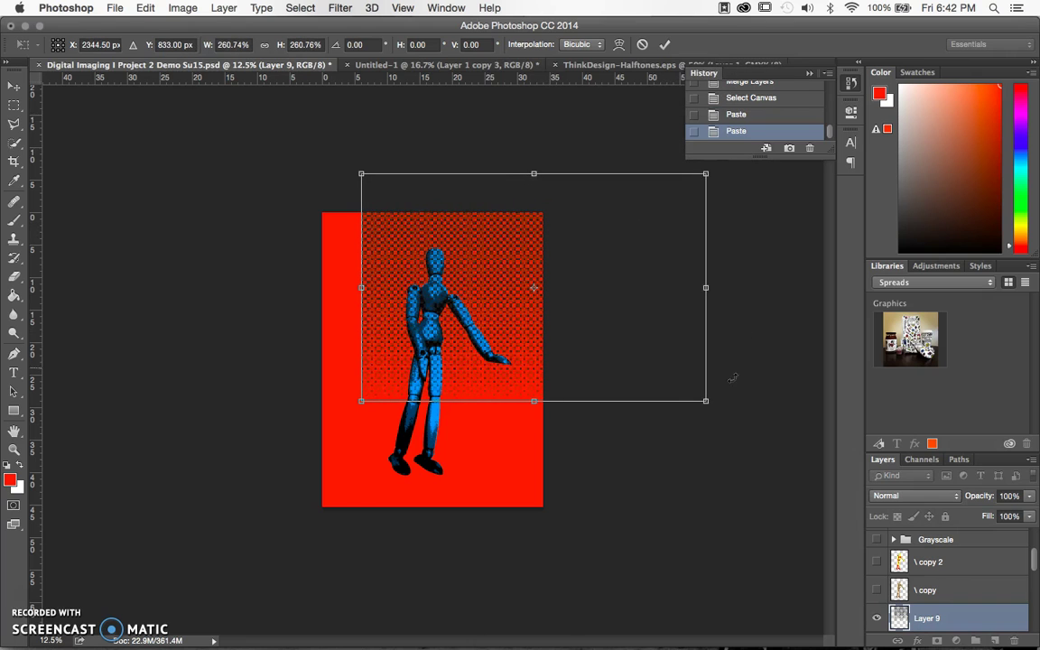
pyautogui.moveTo(733, 377); pyautogui.dragTo(595, 135)
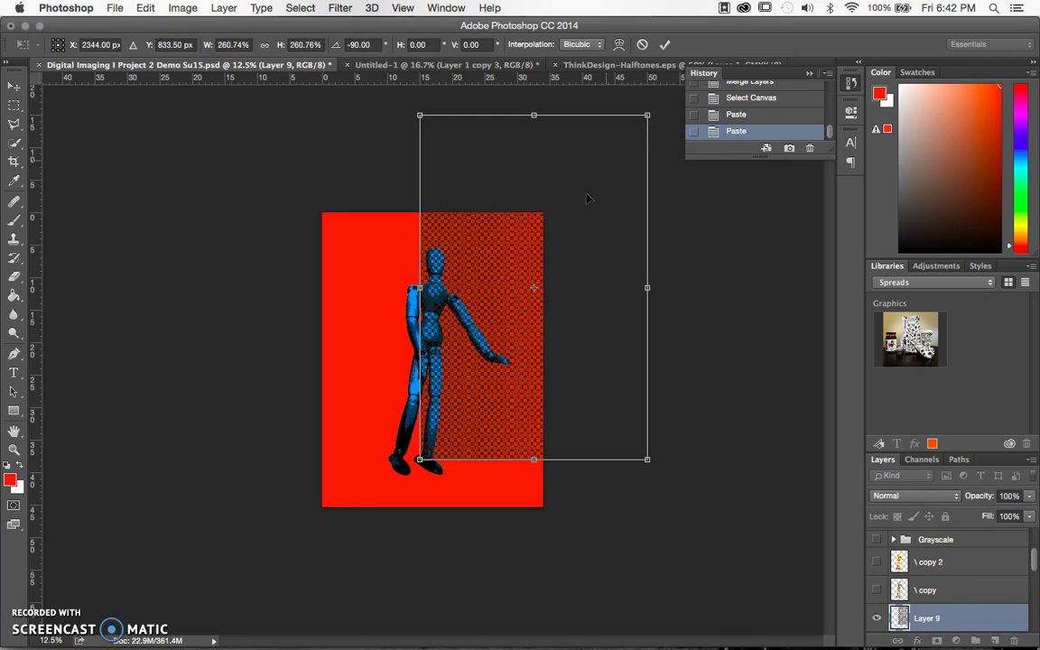
pyautogui.moveTo(533, 287)
pyautogui.mouseDown()
pyautogui.moveTo(507, 302)
pyautogui.moveTo(495, 276)
pyautogui.moveTo(532, 258)
pyautogui.moveTo(530, 274)
pyautogui.mouseUp()
pyautogui.moveTo(504, 318); pyautogui.dragTo(393, 353)
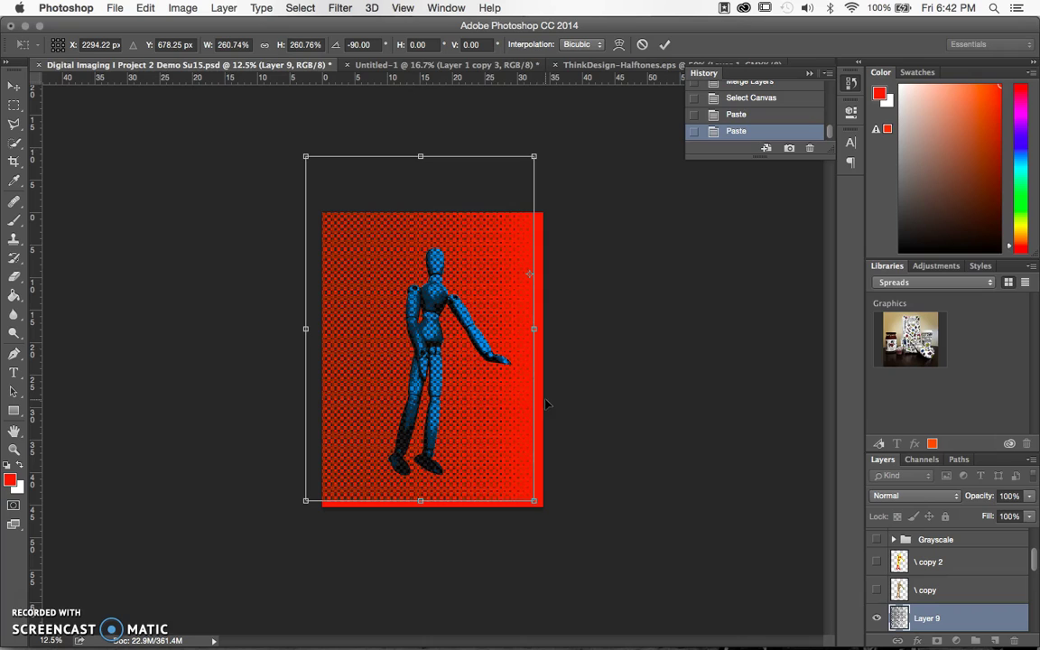
# Shrink the rotated halftone to about 192% and commit the transform.
pyautogui.press('super+plus')
pyautogui.press('super+minus')
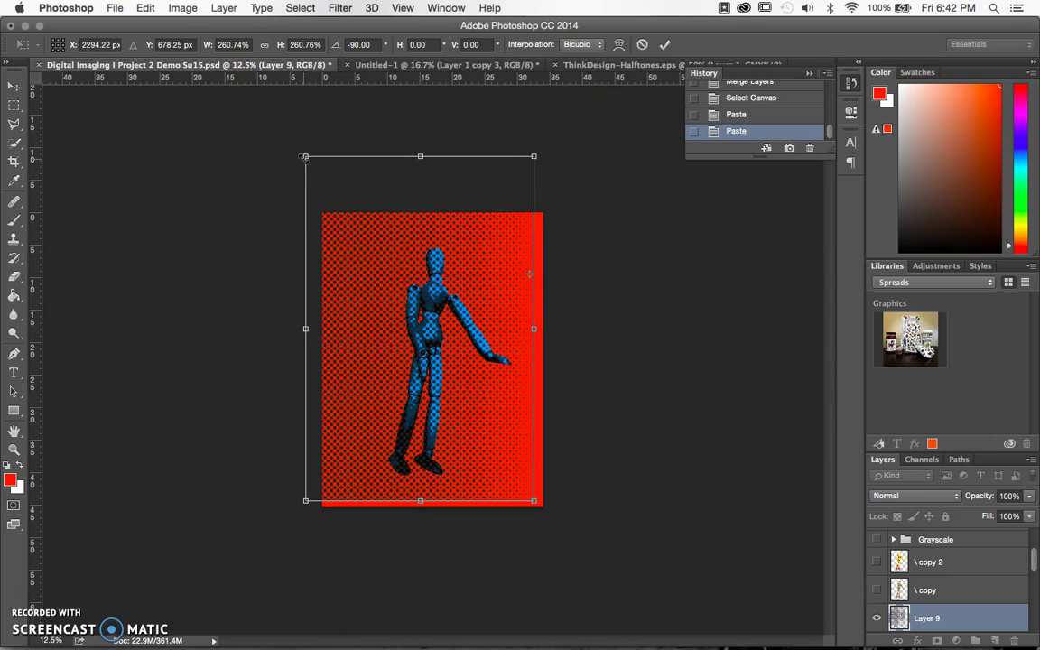
pyautogui.moveTo(305, 156); pyautogui.dragTo(381, 217)
pyautogui.moveTo(532, 498); pyautogui.dragTo(523, 482)
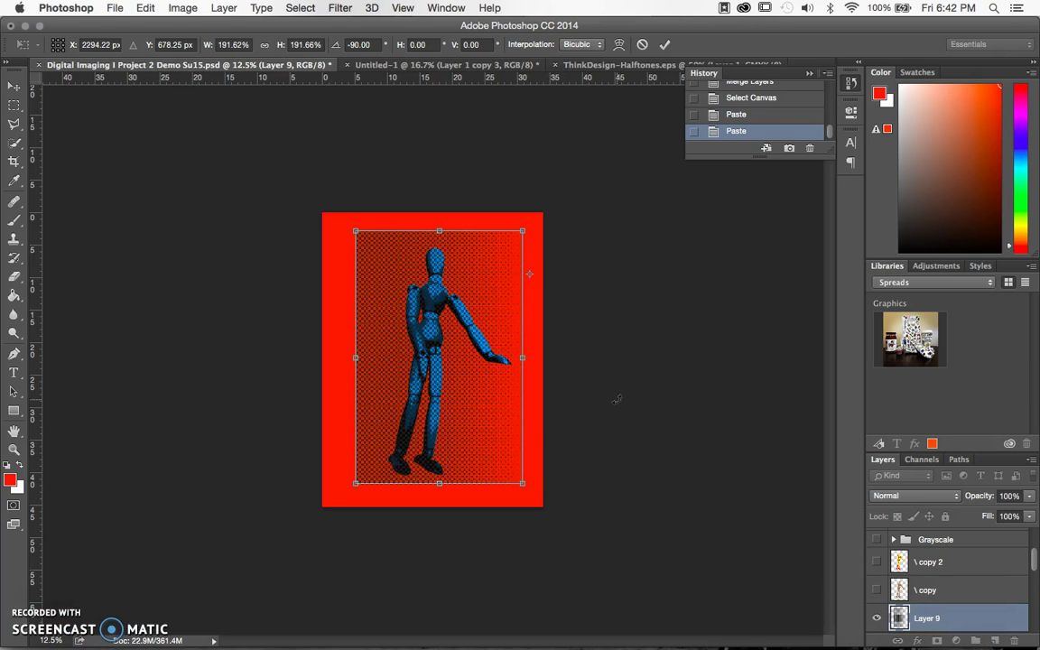
pyautogui.click(666, 45)
pyautogui.press('super+equal')
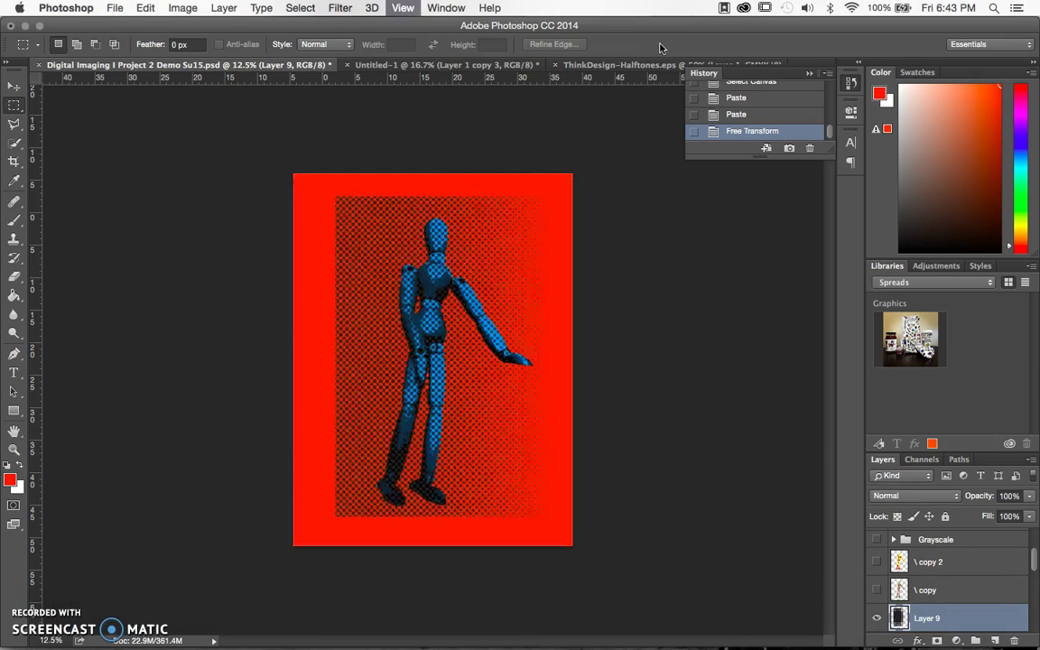
# Hide the copy 8 layer and move Layer 9 directly above the blue mannequin's Layer 6.
pyautogui.click(13, 88)
pyautogui.scroll(-5, 957, 578)
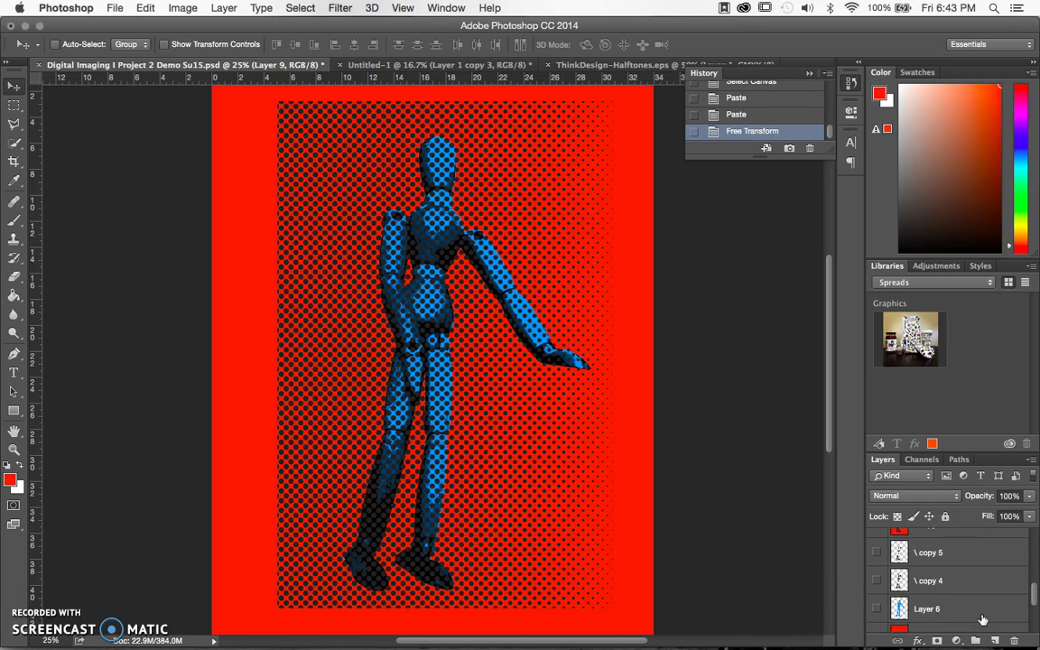
pyautogui.scroll(5, 935, 569)
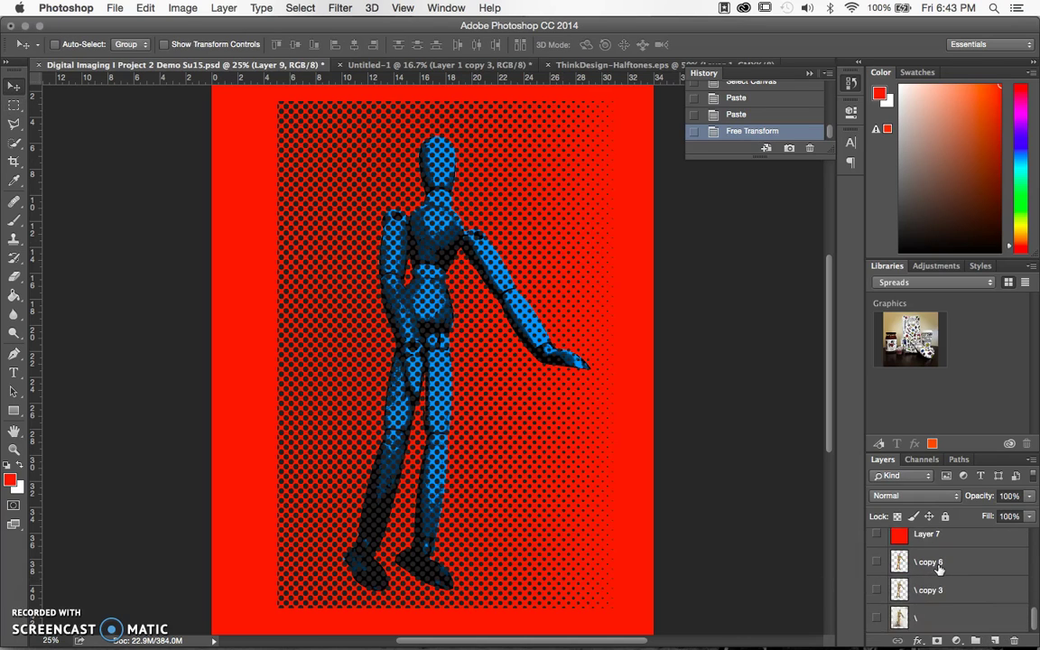
pyautogui.scroll(2, 939, 569)
pyautogui.scroll(-2, 939, 569)
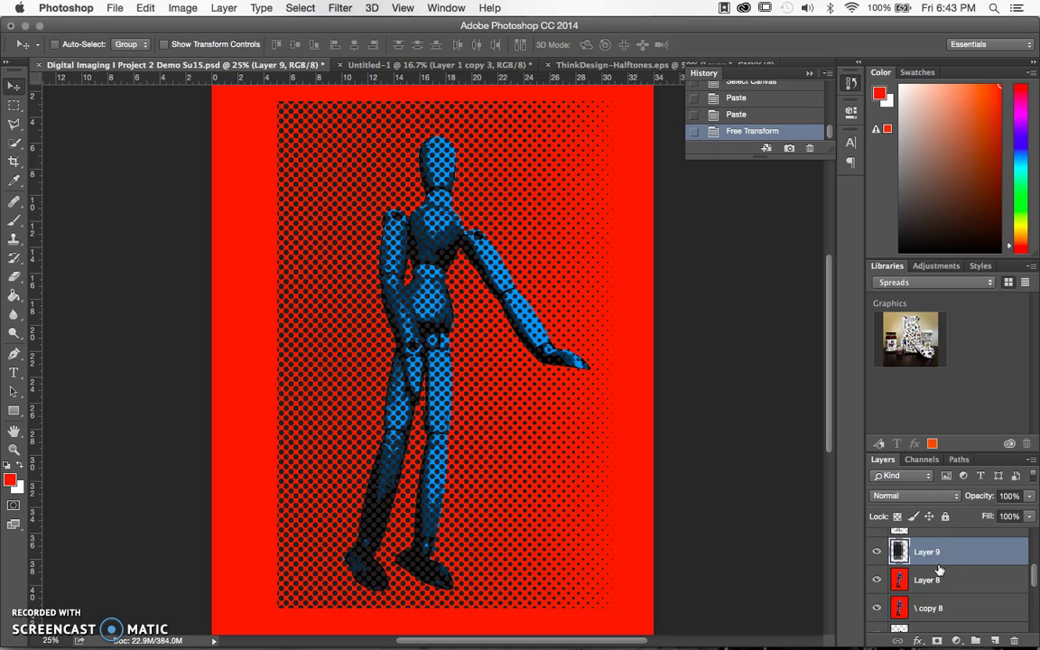
pyautogui.click(877, 608)
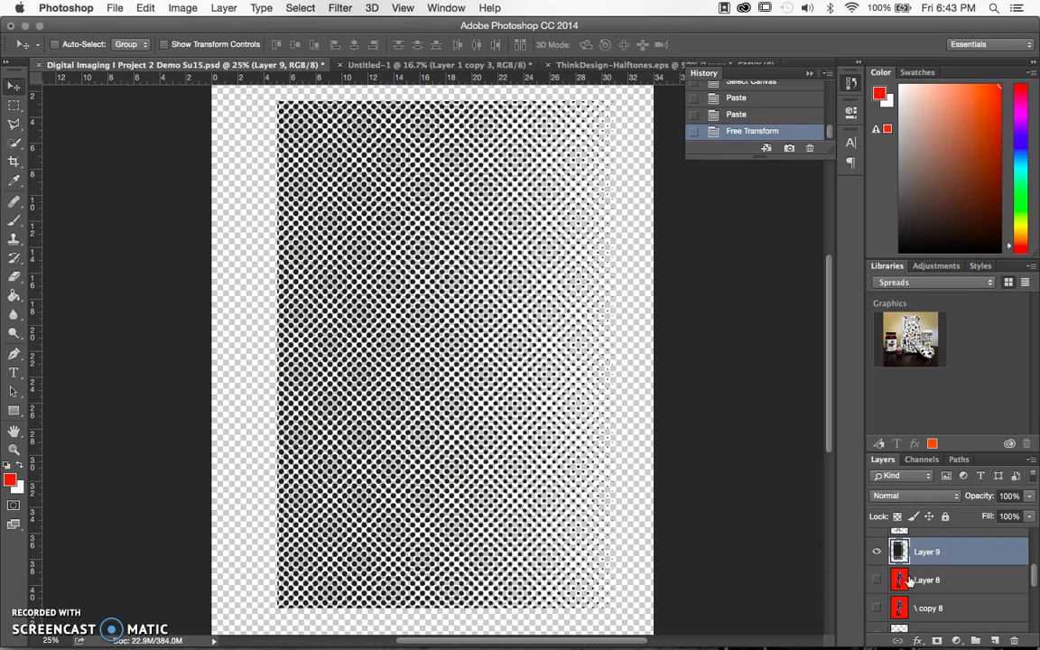
pyautogui.moveTo(914, 561)
pyautogui.mouseDown()
pyautogui.moveTo(908, 642)
pyautogui.moveTo(905, 518)
pyautogui.moveTo(898, 554)
pyautogui.mouseUp()
# Turn Layer 6, Layer 7, copy 4 and copy 5 back on, then select Layer 9.
pyautogui.click(876, 571)
pyautogui.click(877, 598)
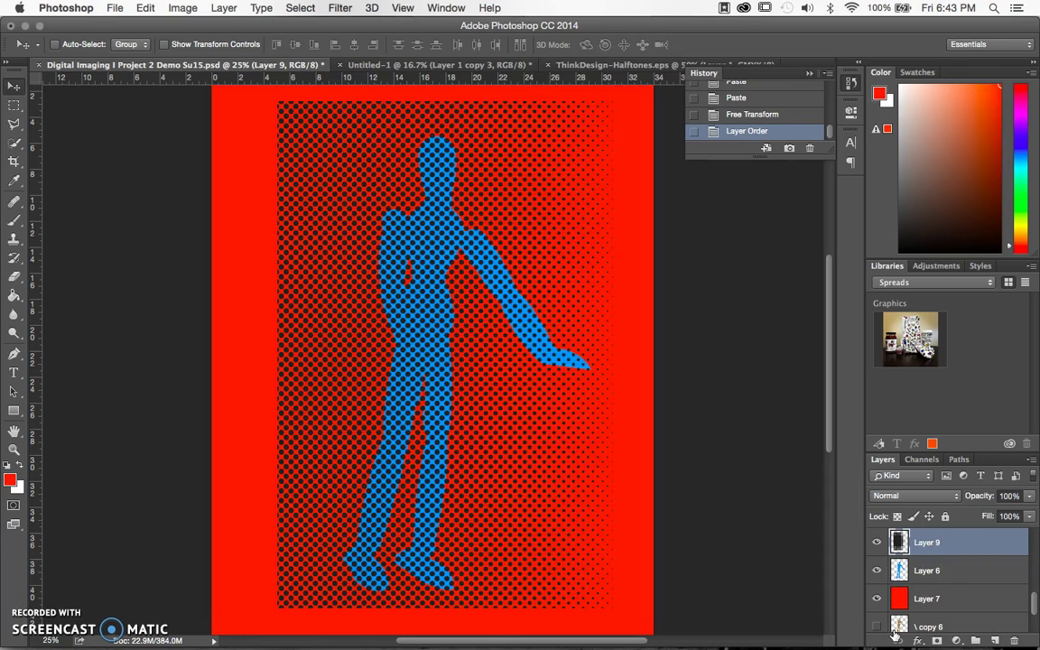
pyautogui.scroll(1, 908, 569)
pyautogui.scroll(1, 910, 562)
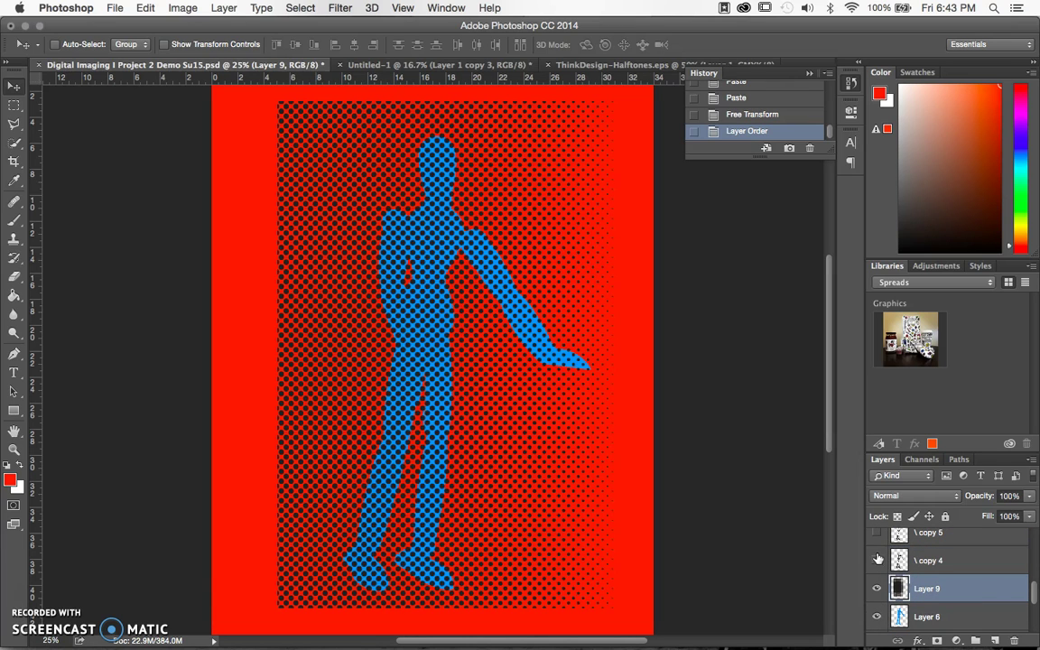
pyautogui.click(879, 533)
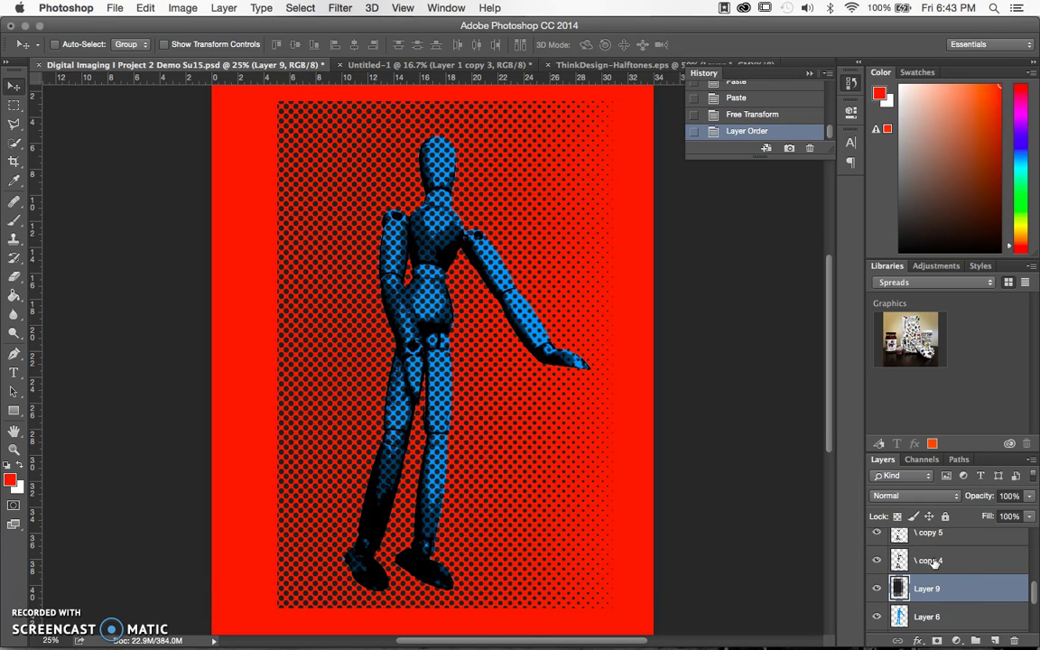
pyautogui.scroll(1, 944, 572)
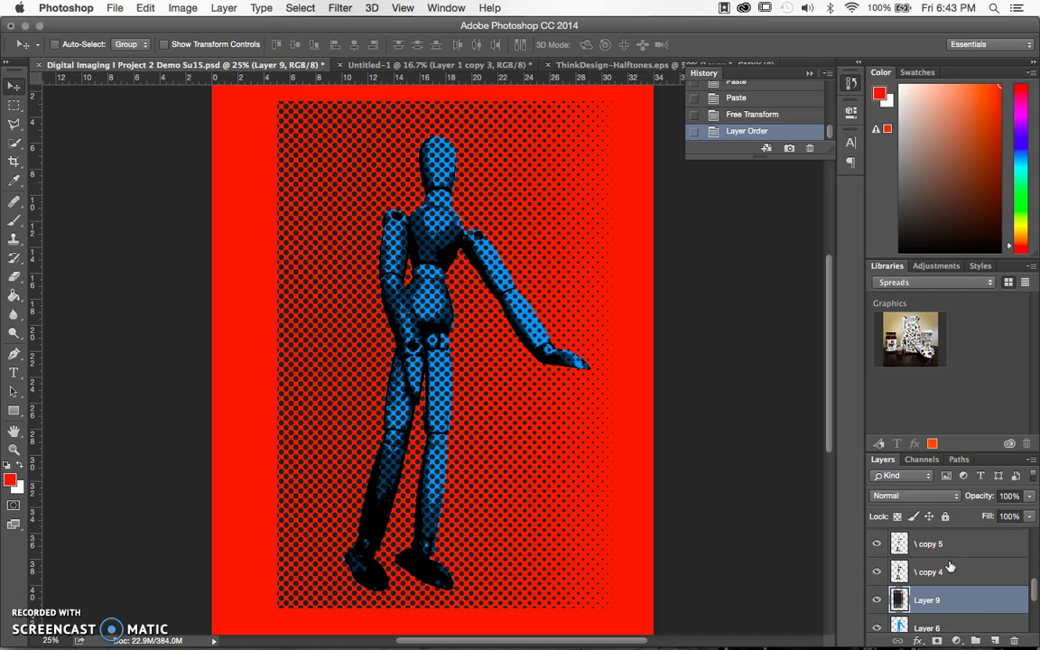
pyautogui.click(950, 566)
pyautogui.click(919, 601)
pyautogui.click(224, 8)
# Colorize Layer 9's halftone dots with Hue/Saturation at hue 301 and saturation 100.
pyautogui.moveTo(208, 47)
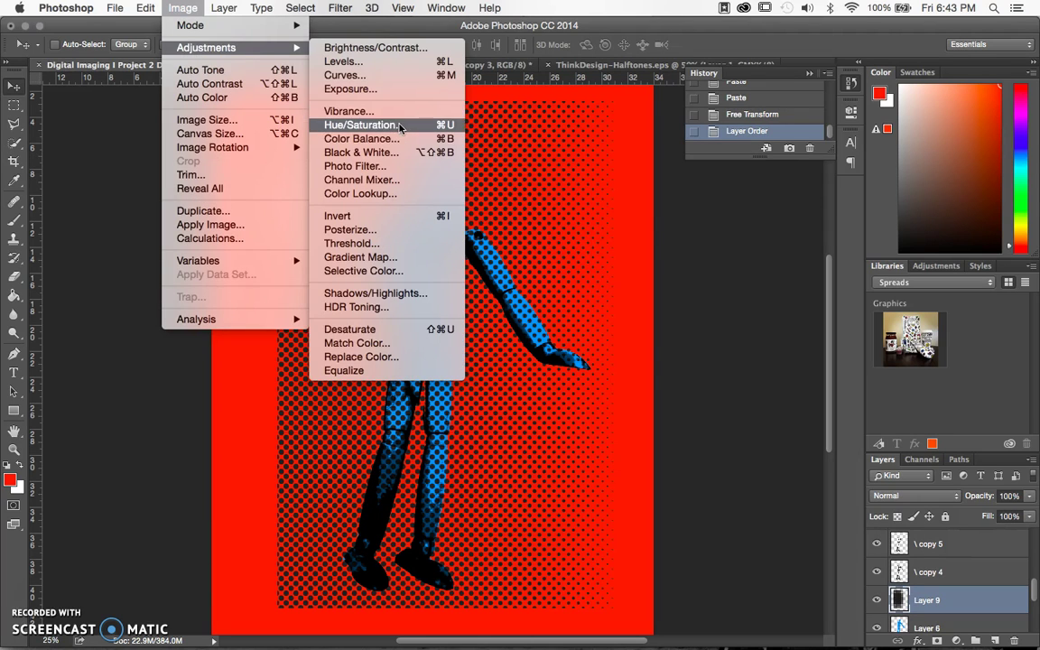
pyautogui.click(400, 125)
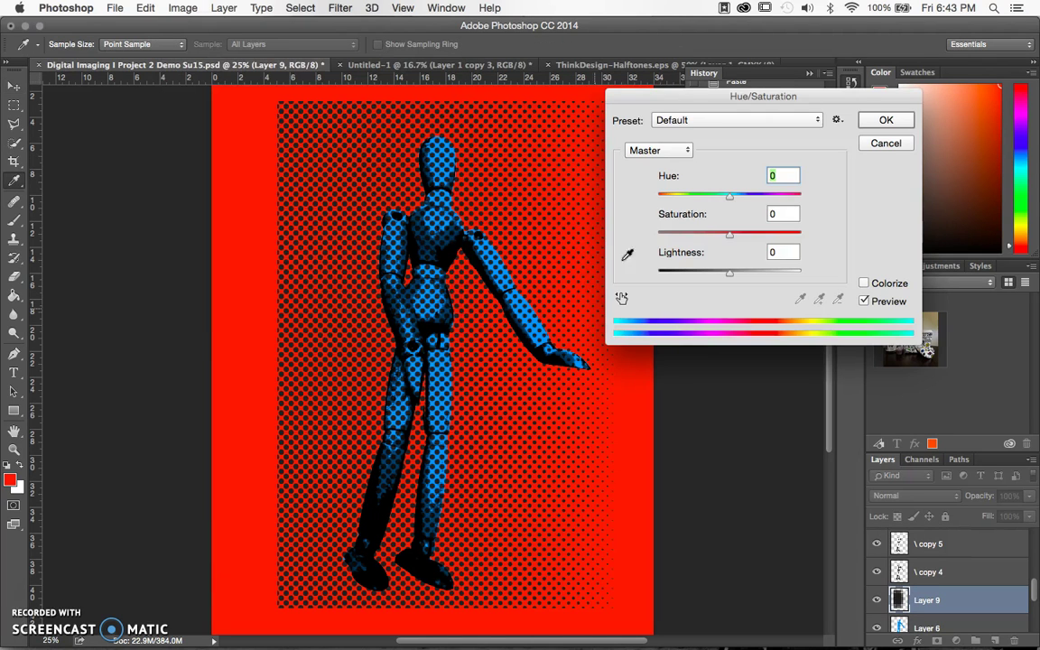
pyautogui.click(864, 283)
pyautogui.moveTo(693, 234); pyautogui.dragTo(846, 251)
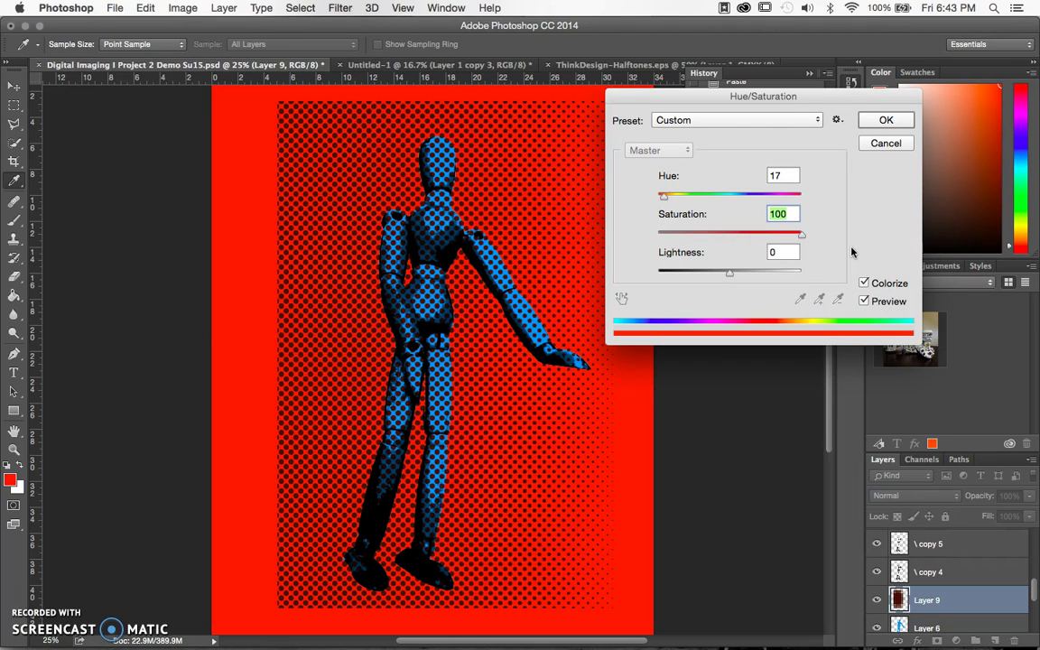
pyautogui.moveTo(663, 195); pyautogui.dragTo(781, 197)
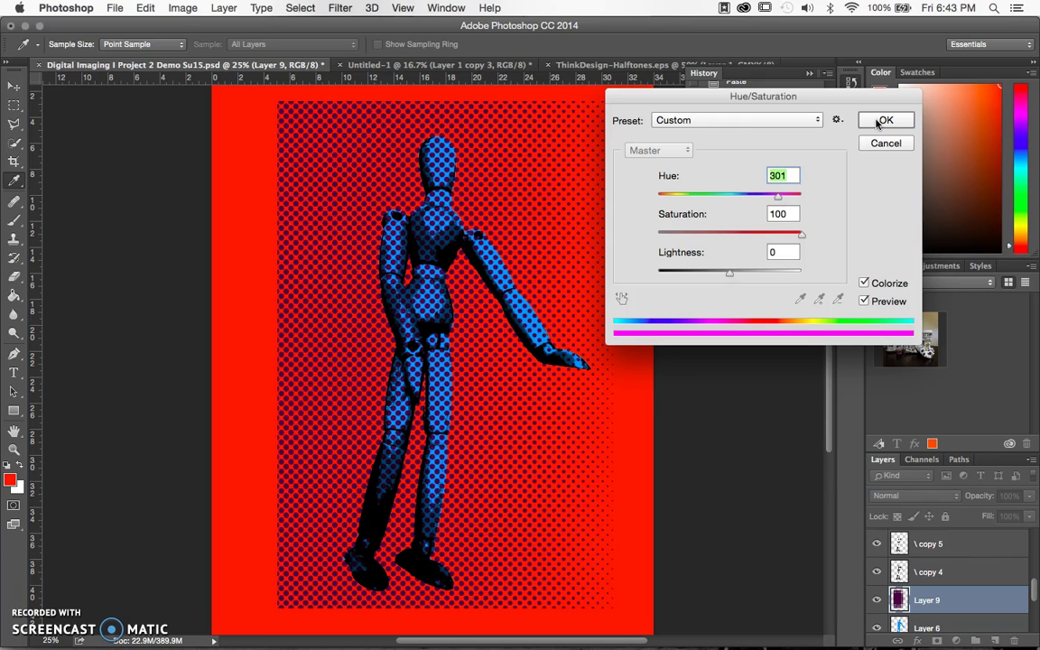
pyautogui.click(883, 121)
pyautogui.press('v')
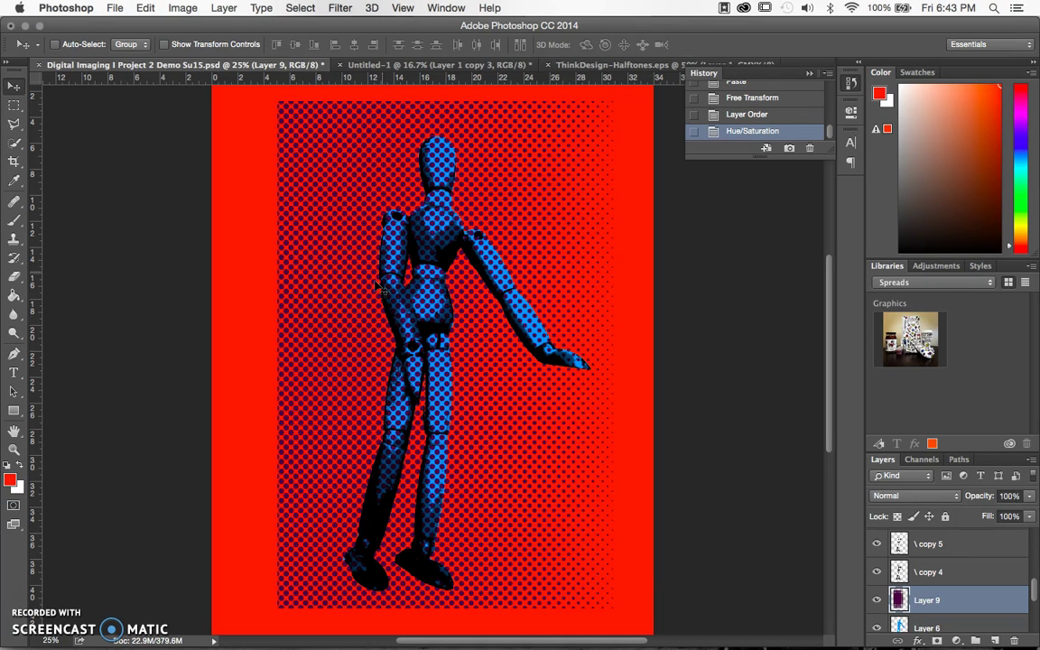
# Shift the magenta halftone Layer 9 left so its dots start at the canvas's left edge.
pyautogui.moveTo(369, 293); pyautogui.dragTo(299, 295)
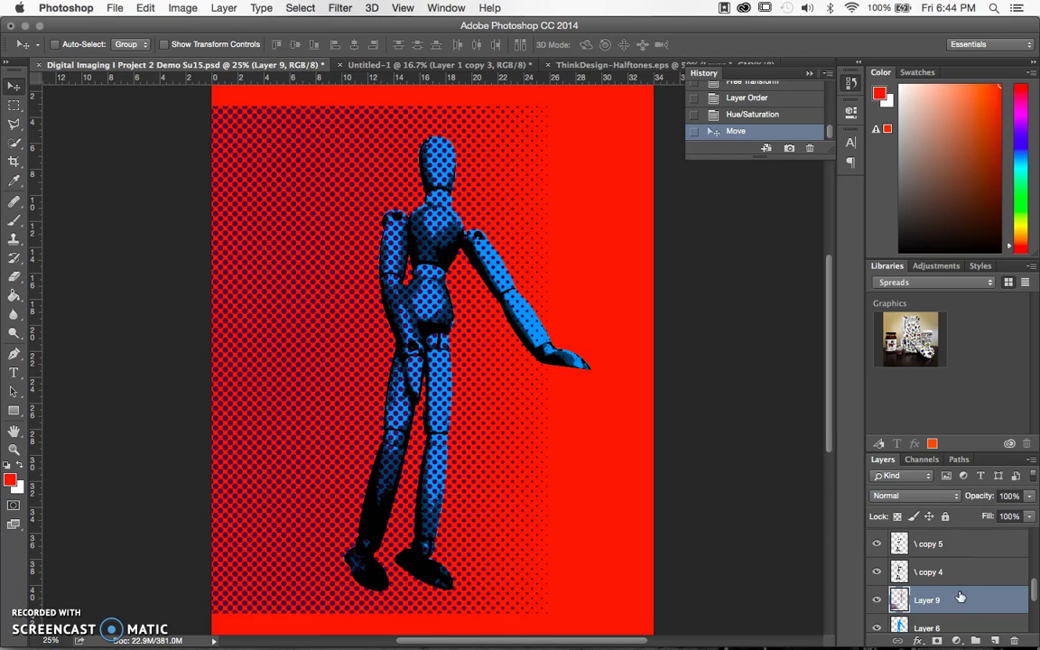
pyautogui.click(910, 628)
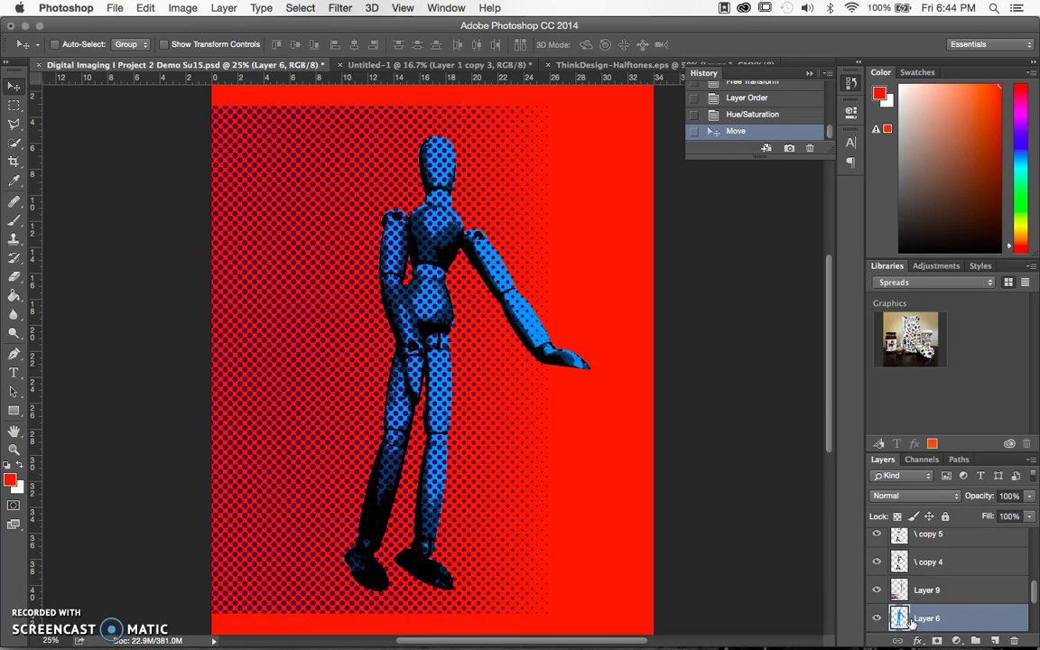
# Select All on Layer 6, then nudge right with the arrow key to snap the selection to the mannequin.
pyautogui.click(340, 9)
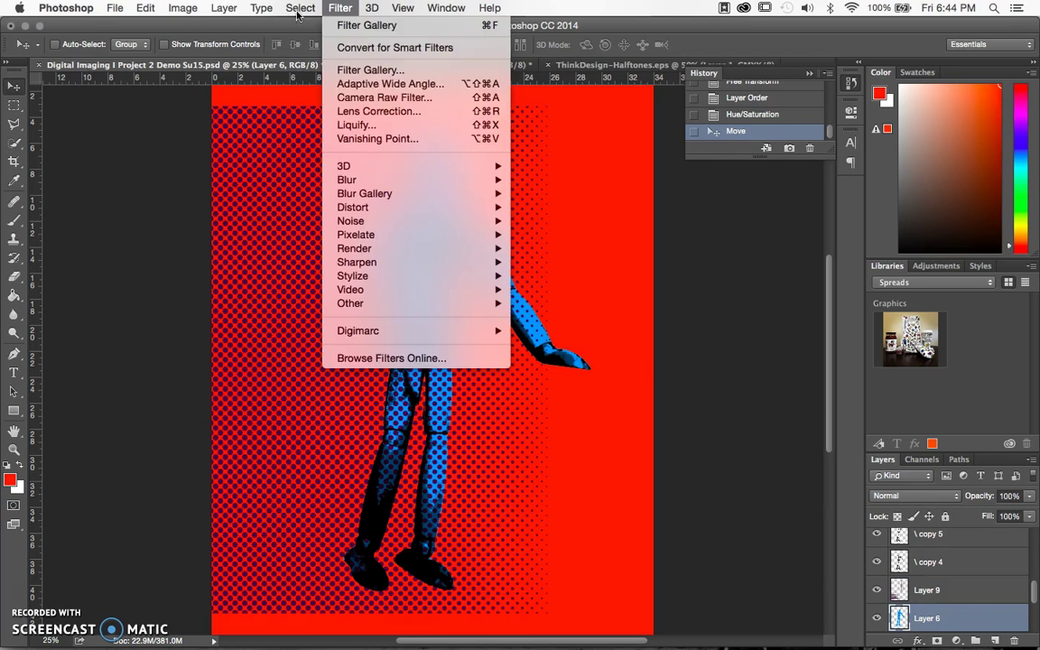
pyautogui.moveTo(300, 8)
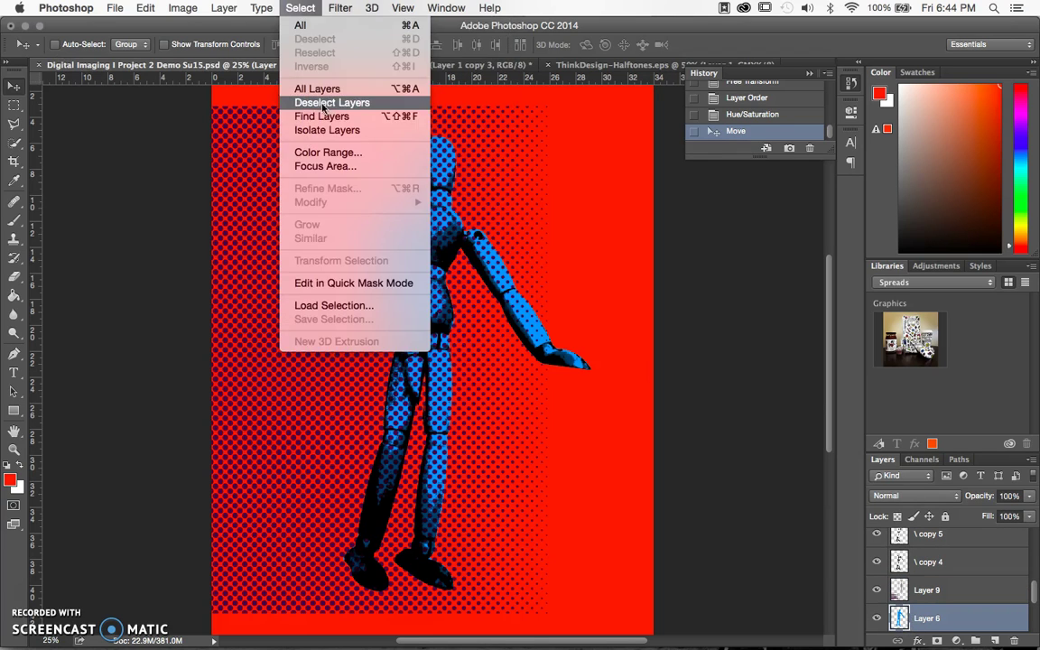
pyautogui.click(300, 26)
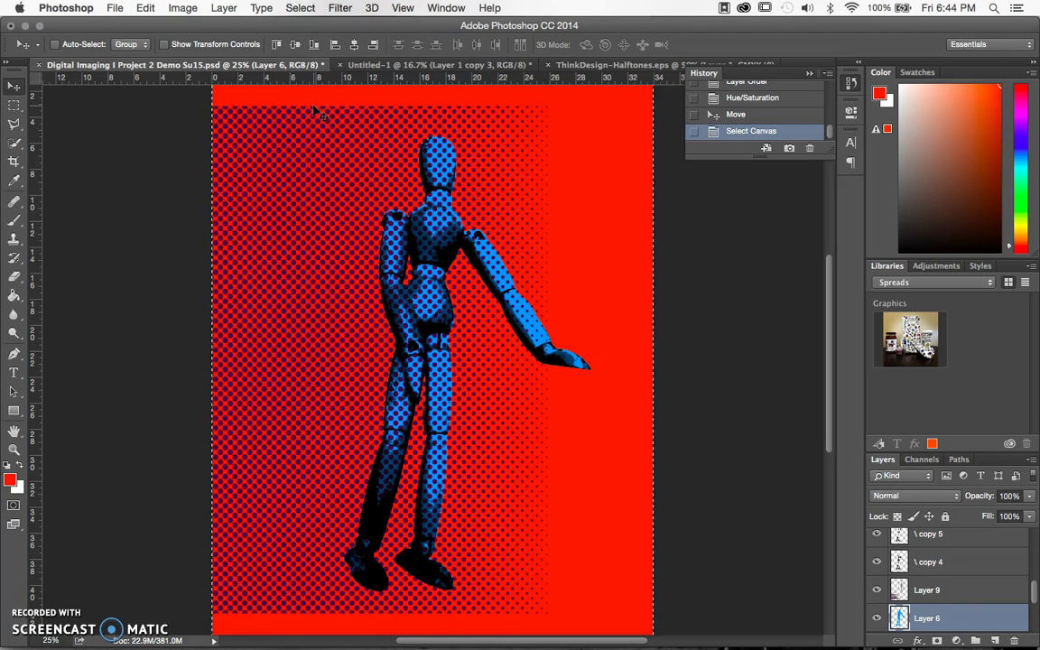
pyautogui.press('Right')
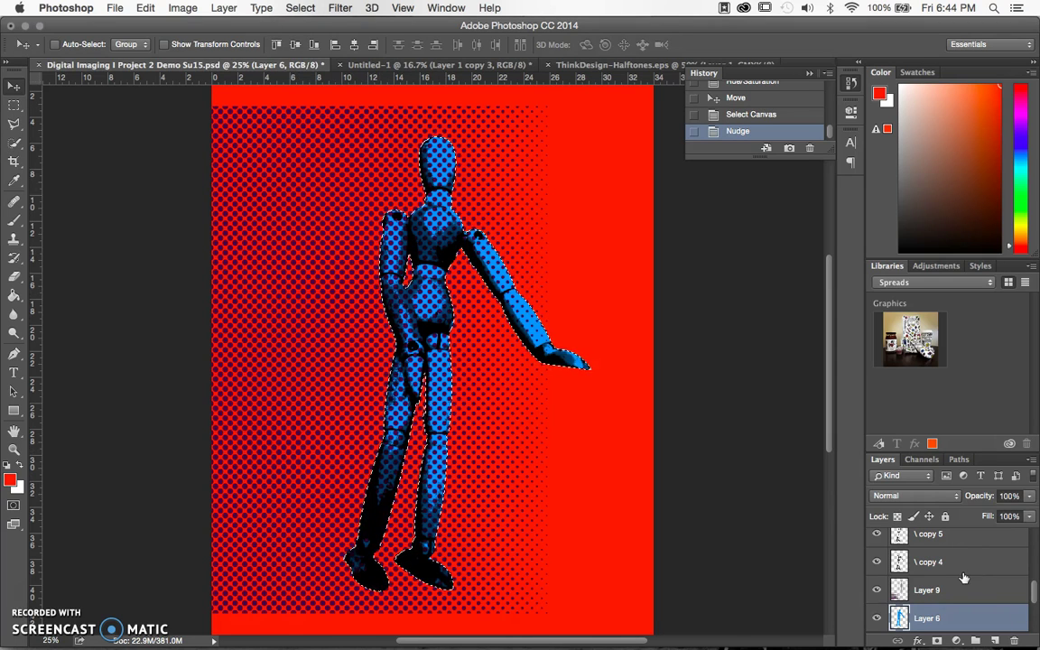
pyautogui.scroll(-3, 963, 576)
pyautogui.scroll(-5, 964, 578)
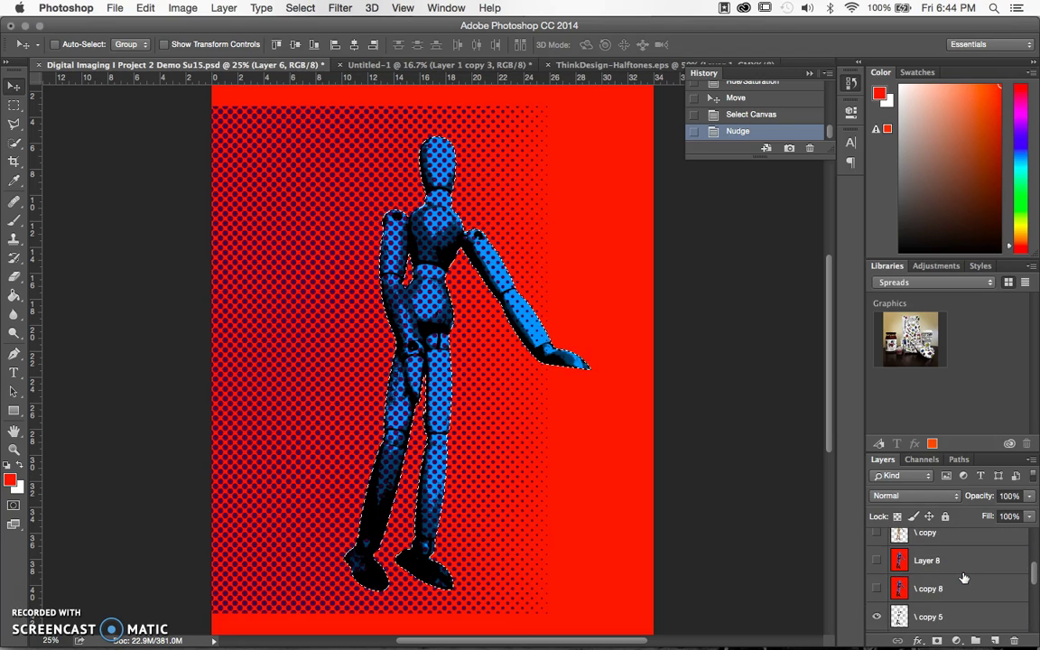
pyautogui.scroll(-5, 964, 578)
pyautogui.scroll(10, 963, 578)
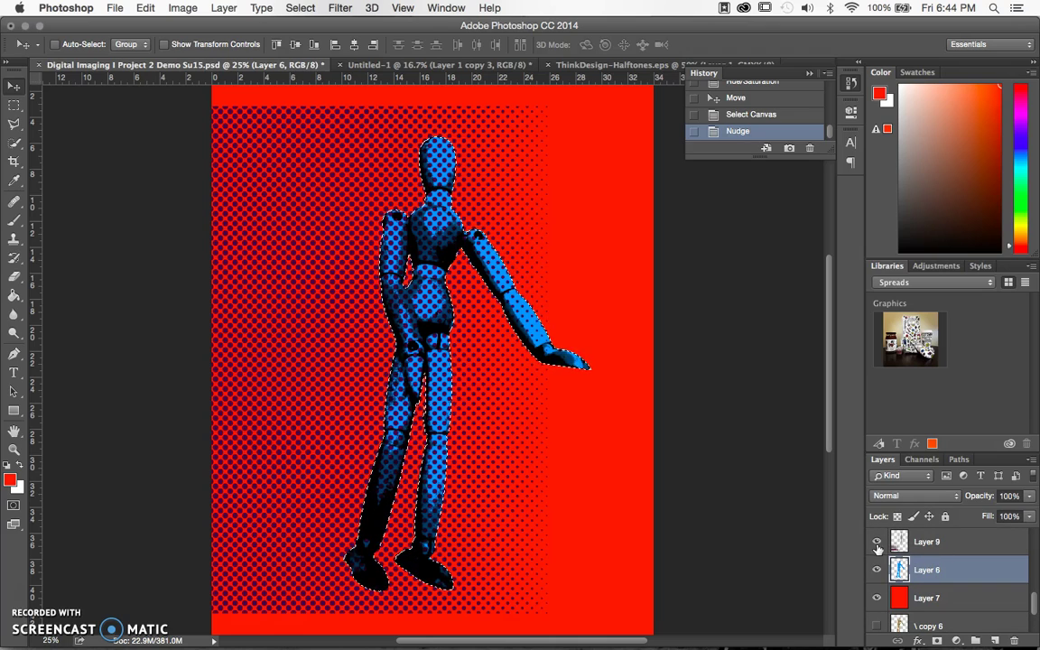
# Invert the mannequin selection on Layer 9 and delete the magenta dots surrounding the figure.
pyautogui.click(912, 541)
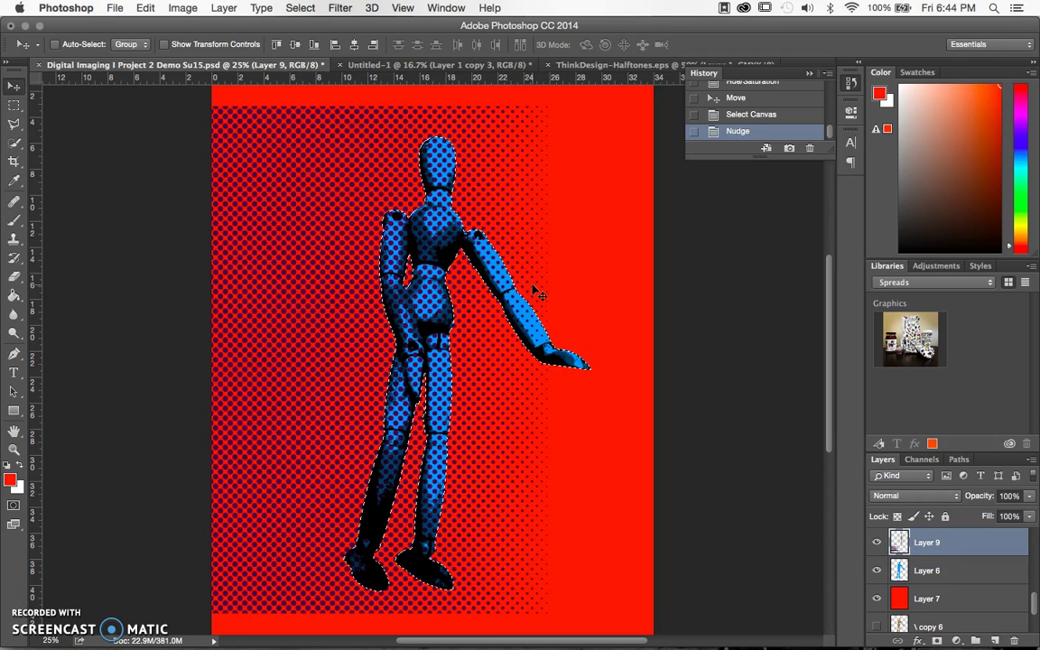
pyautogui.click(216, 8)
pyautogui.moveTo(195, 8)
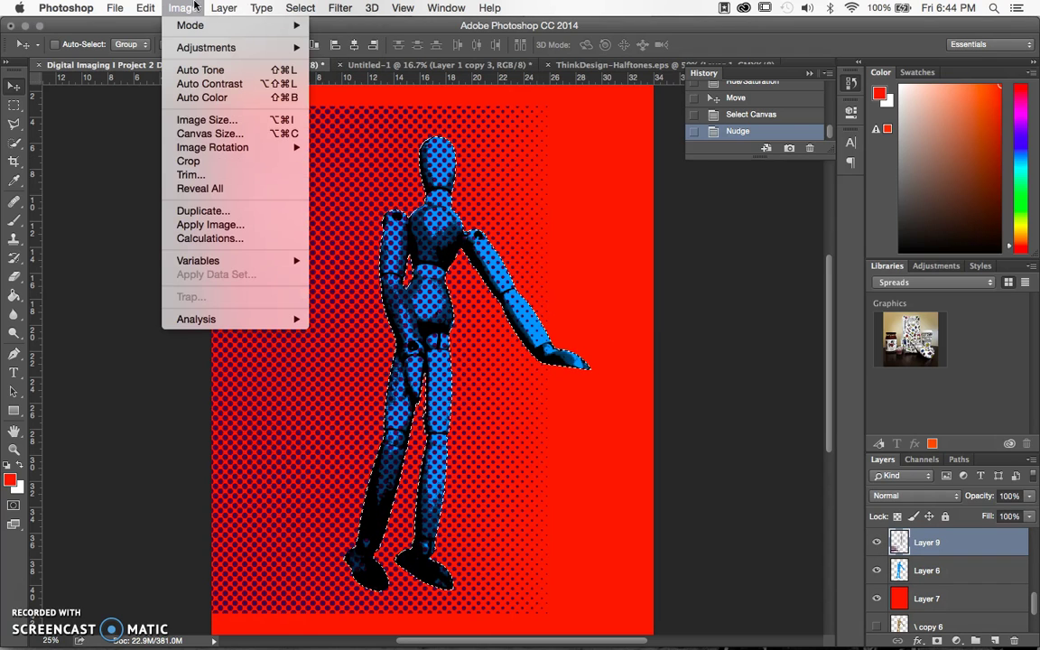
pyautogui.moveTo(300, 8)
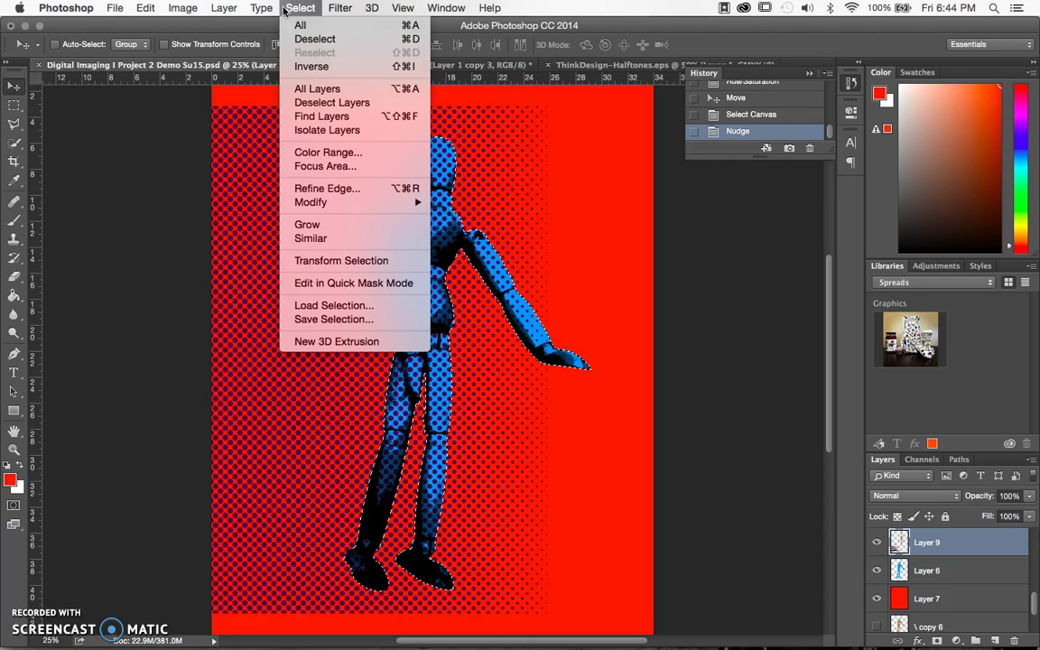
pyautogui.click(313, 68)
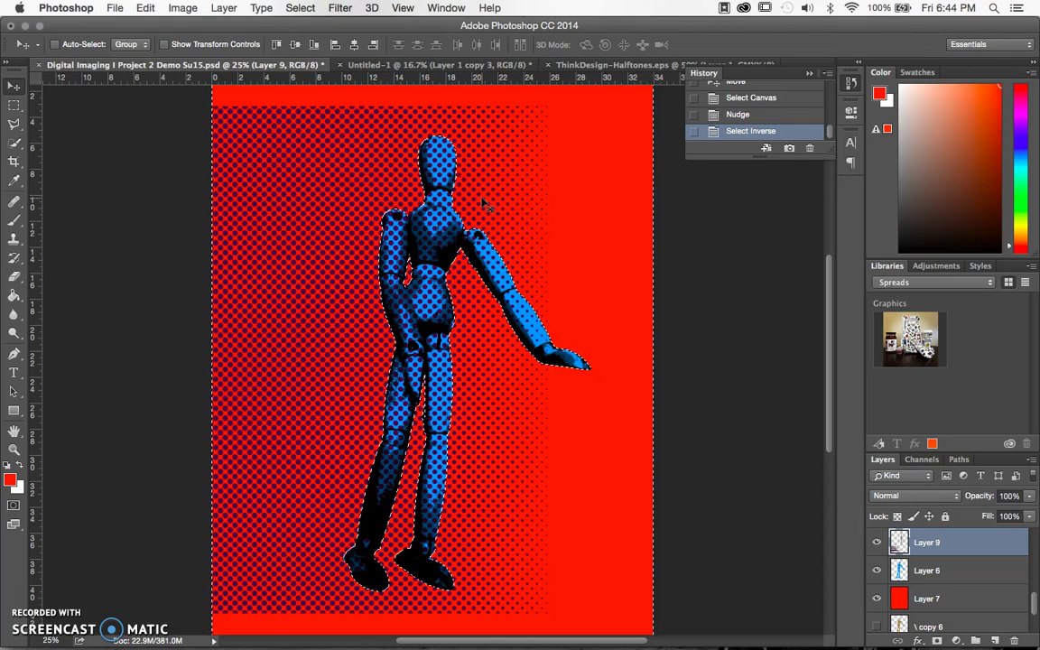
pyautogui.press('BackSpace')
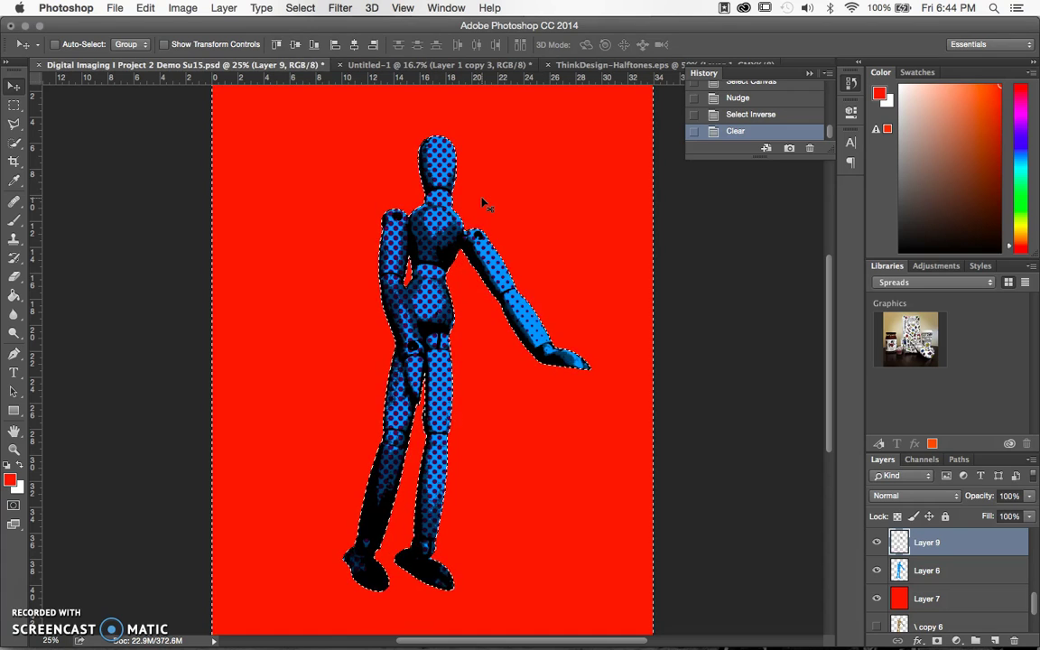
pyautogui.scroll(2, 483, 203)
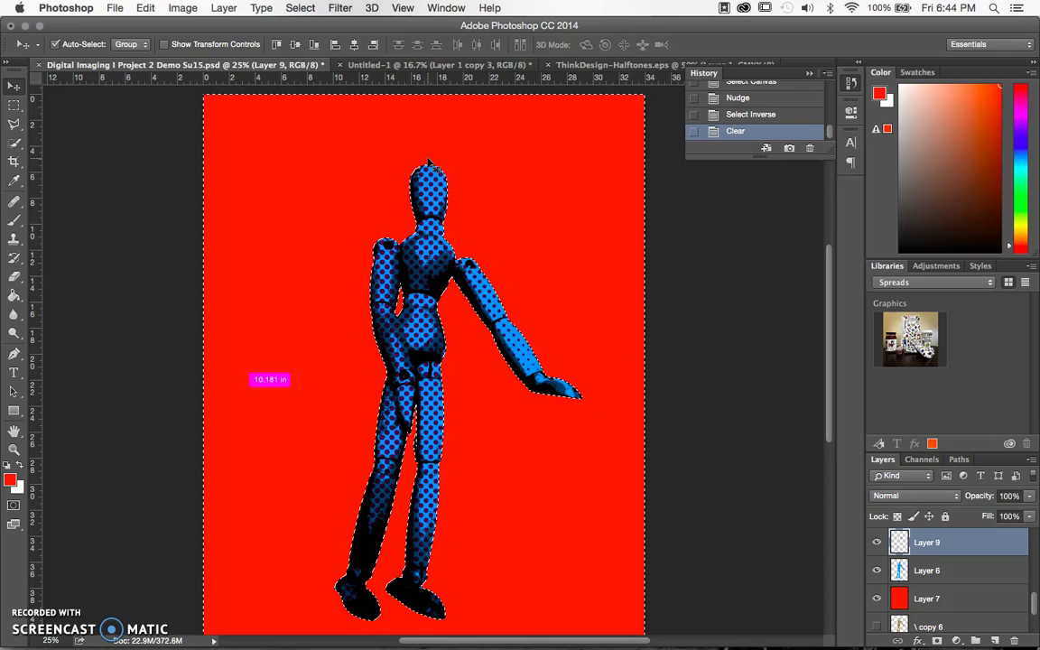
# Restore the halftone dots from History and invert the mannequin selection again.
pyautogui.press('super+d')
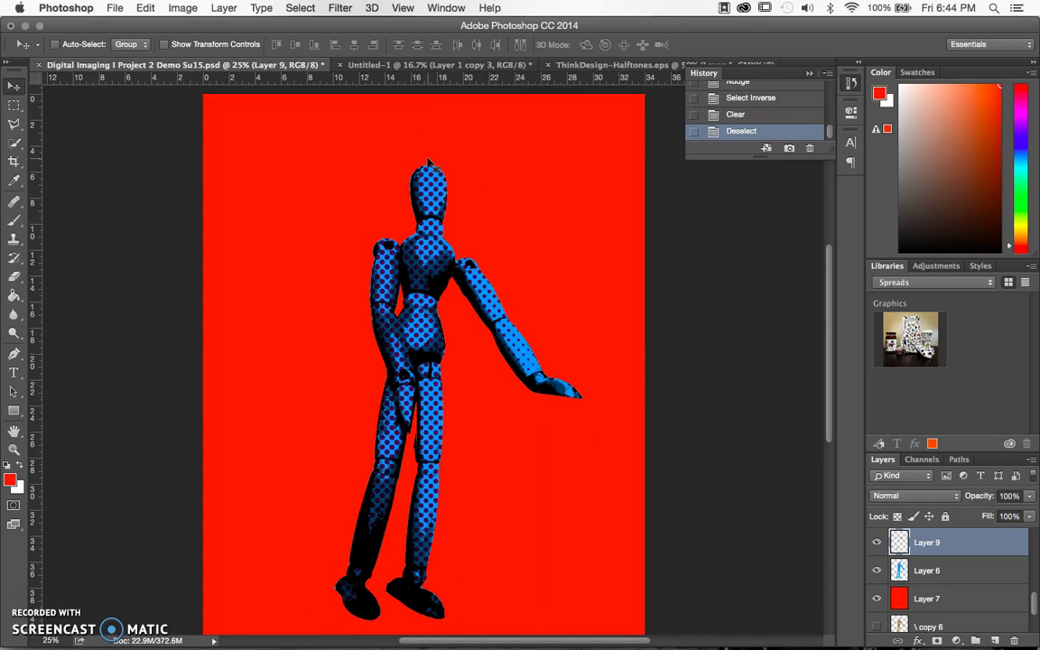
pyautogui.press('super+z')
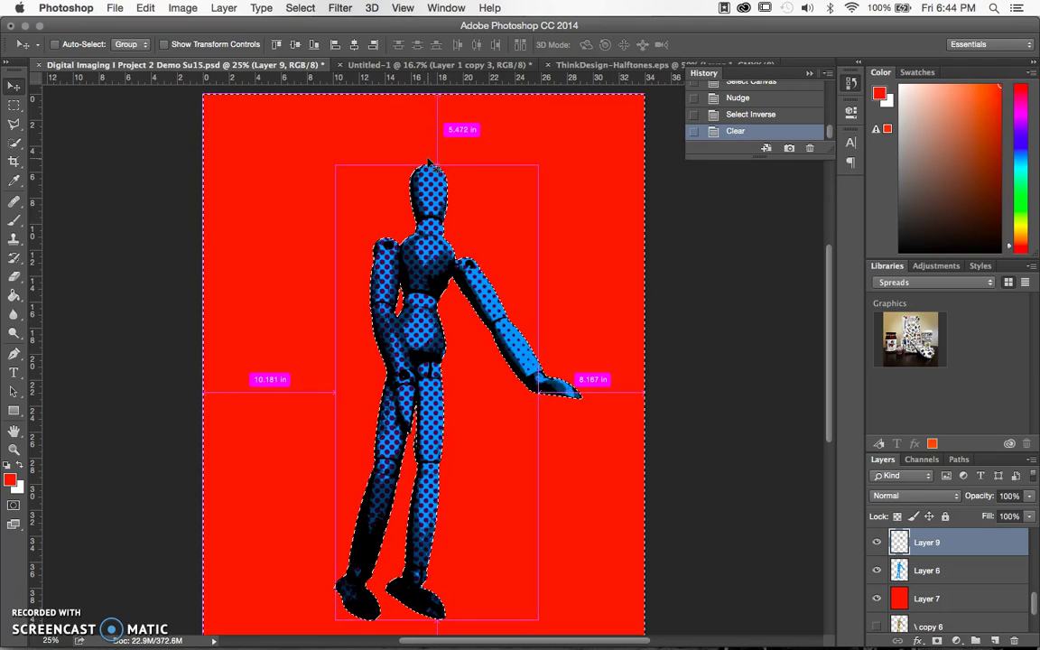
pyautogui.click(749, 114)
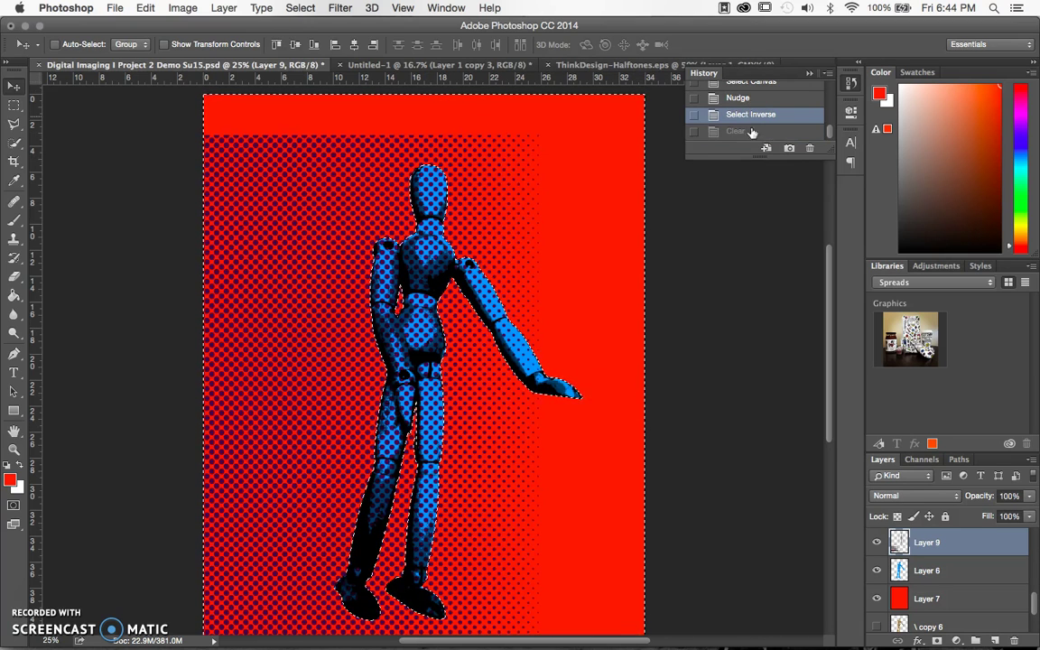
pyautogui.click(261, 7)
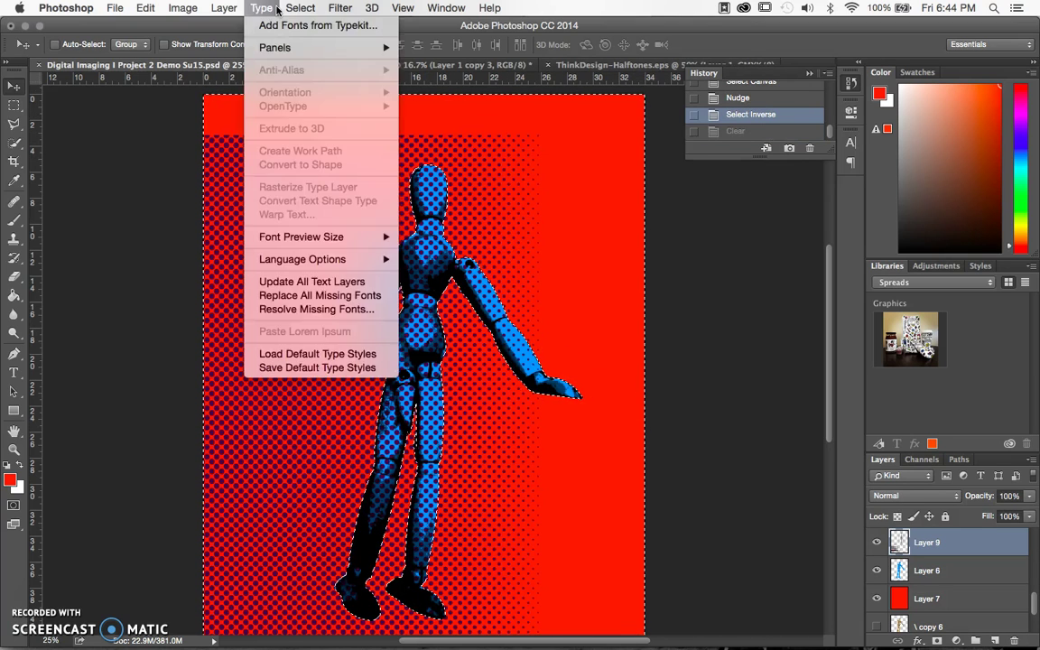
pyautogui.click(311, 67)
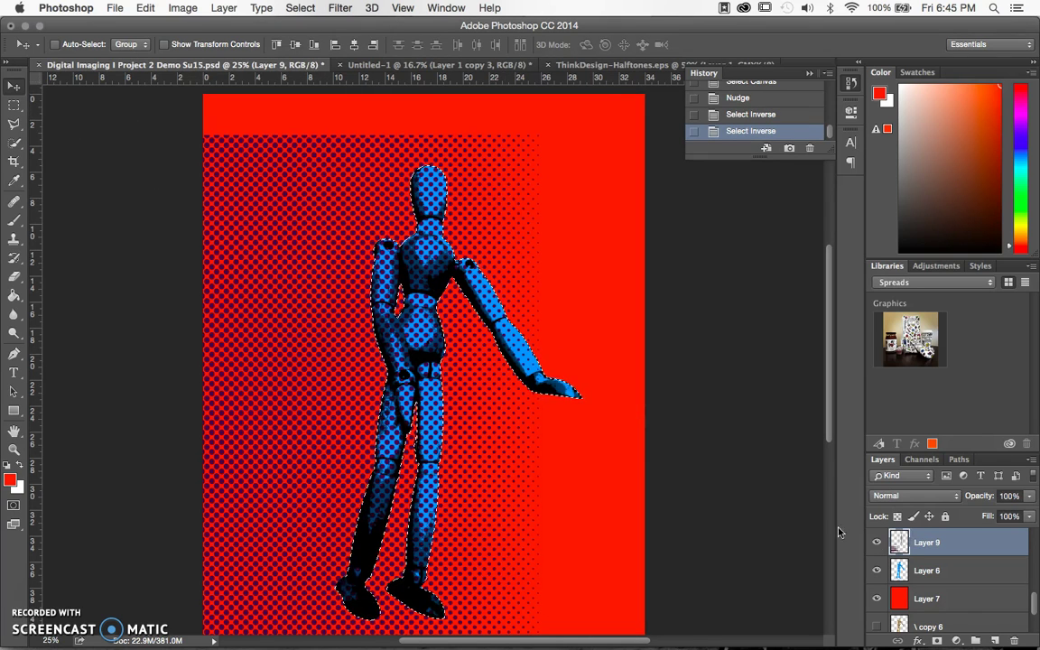
# With the Rectangular Marquee tool, shift the mannequin-shaped selection a few pixels left.
pyautogui.click(13, 105)
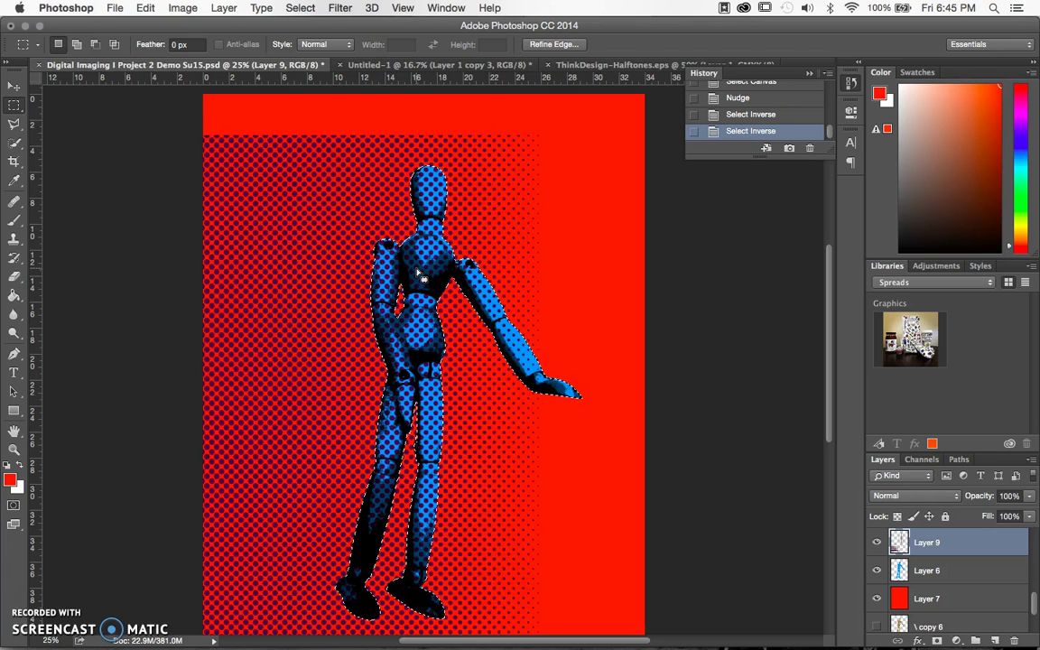
pyautogui.moveTo(422, 273)
pyautogui.mouseDown()
pyautogui.moveTo(423, 326)
pyautogui.moveTo(416, 274)
pyautogui.mouseUp()
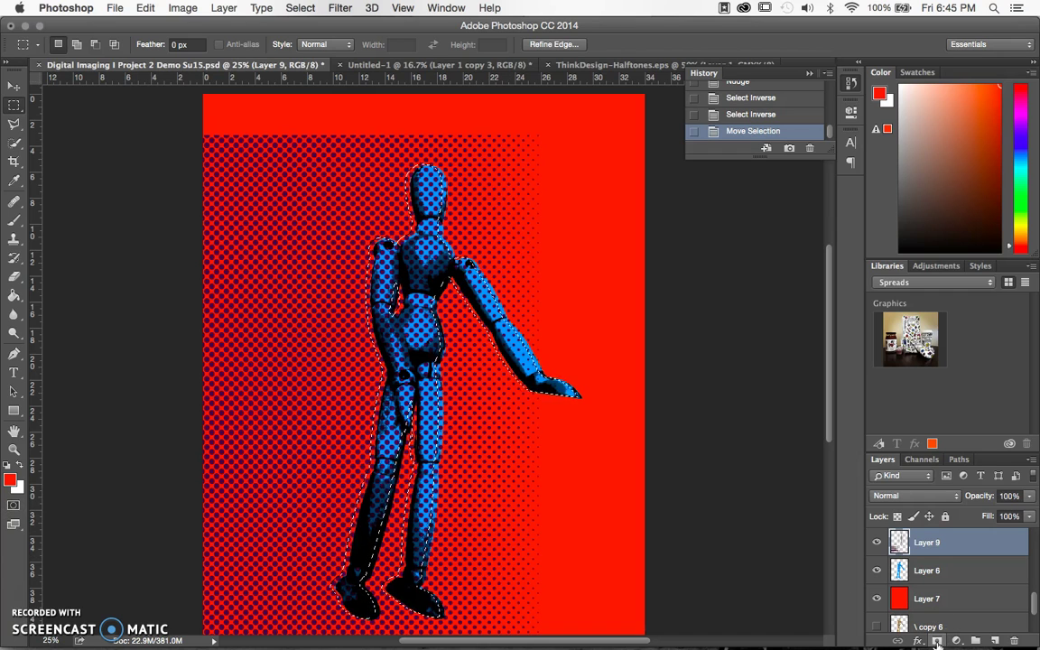
# Add a layer mask to Layer 9 from the offset selection and unlink it from the layer image.
pyautogui.click(937, 640)
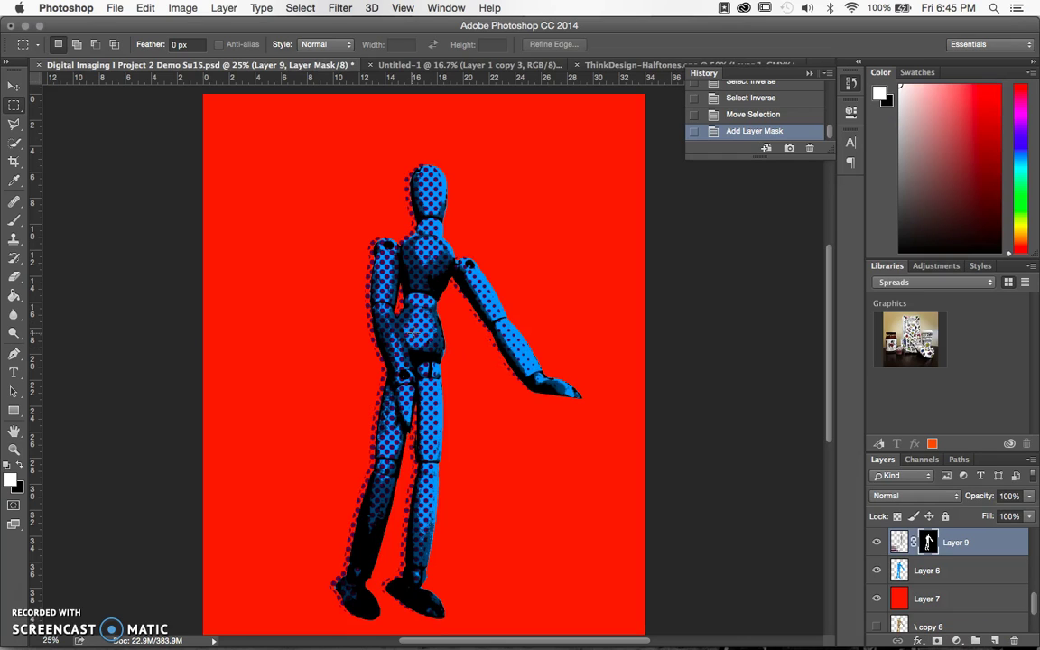
pyautogui.click(913, 543)
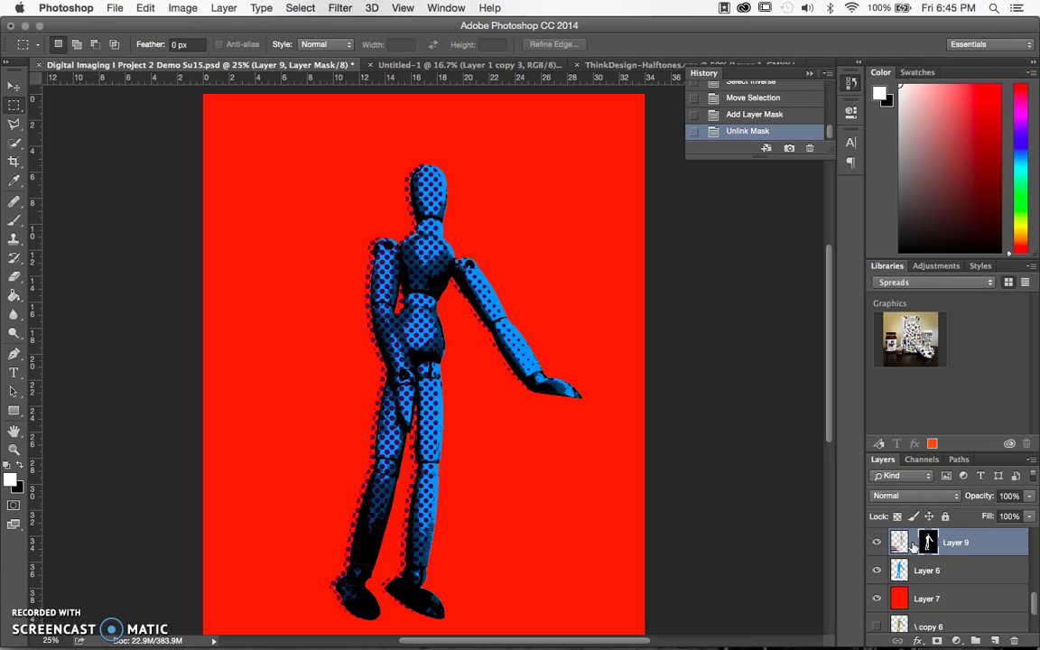
pyautogui.click(914, 543)
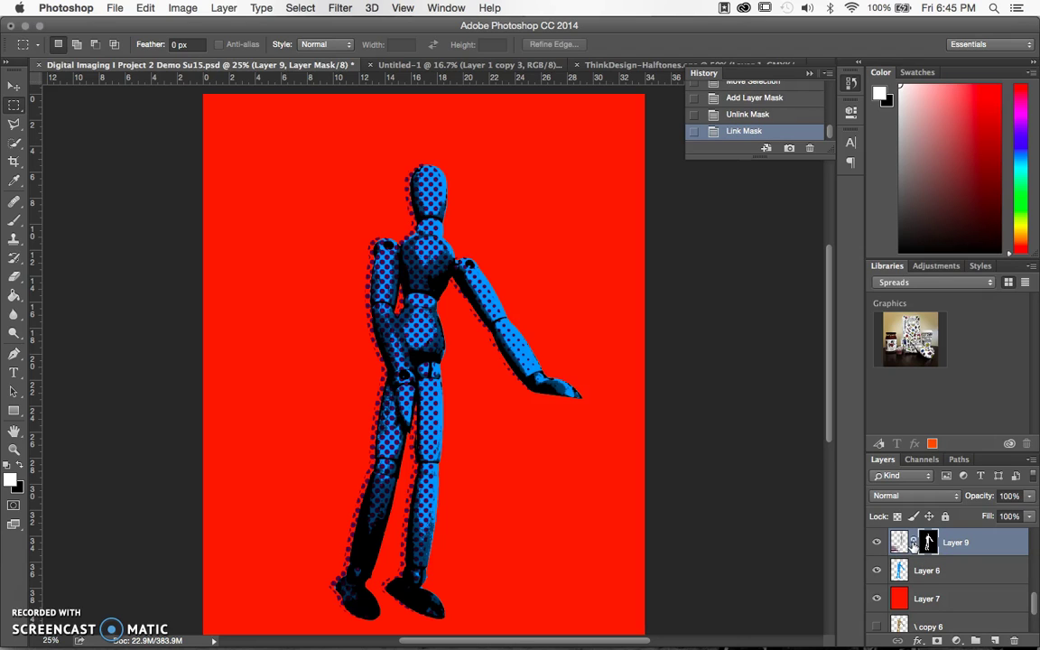
pyautogui.click(914, 543)
pyautogui.click(898, 542)
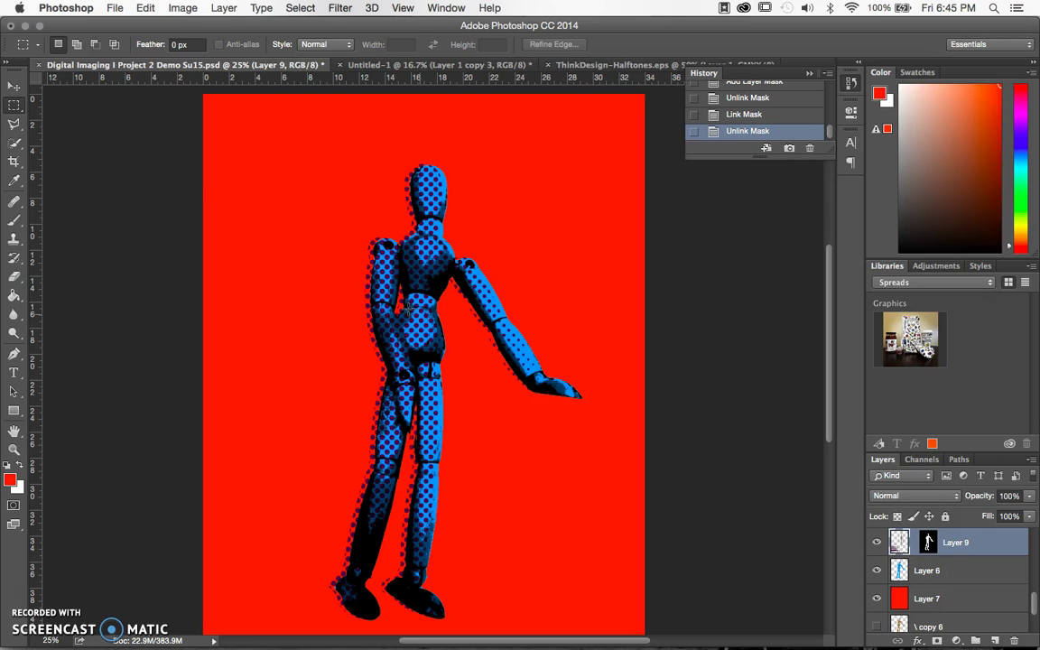
pyautogui.click(16, 87)
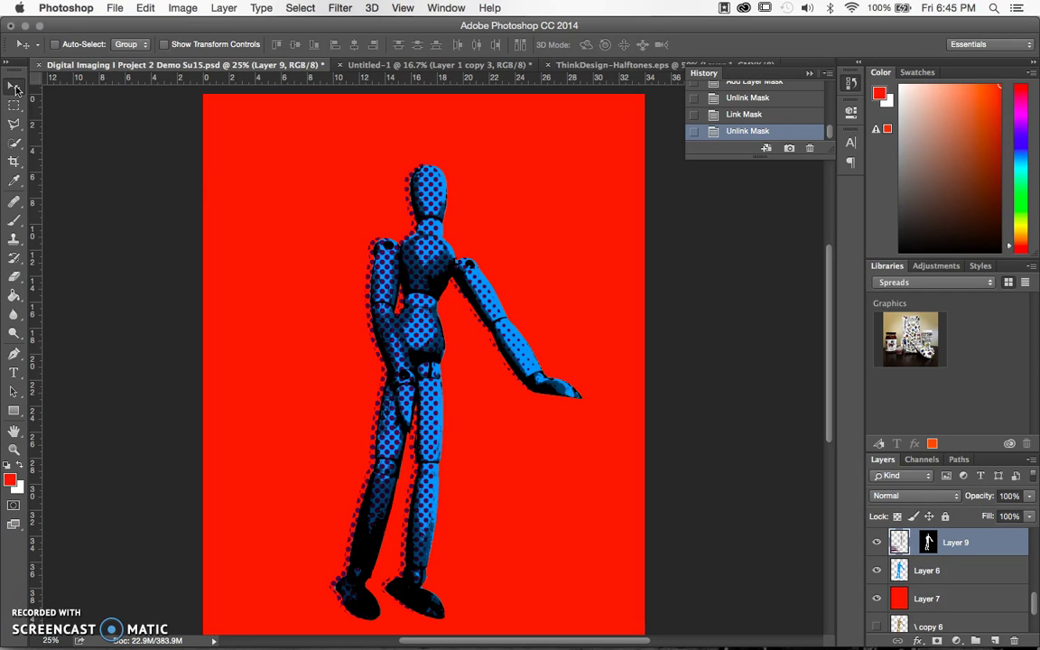
# Nudge Layer 9's dots five steps left inside the unlinked mask to form a dotted shadow.
pyautogui.press('Left')
pyautogui.press('Left')
pyautogui.press('Left')
pyautogui.press('Left')
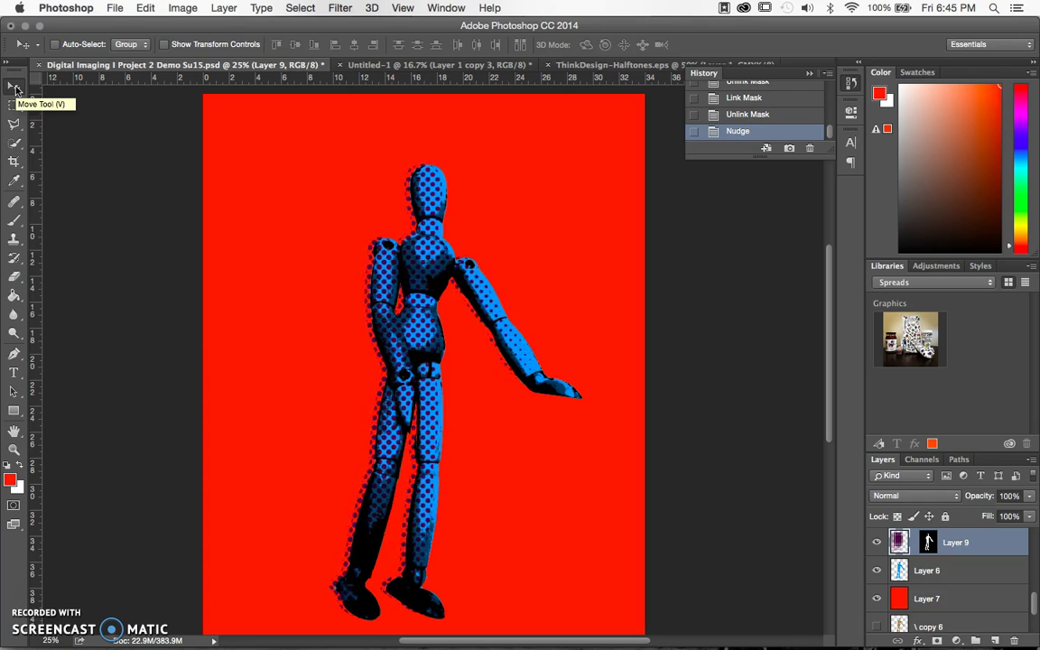
pyautogui.press('Left')
pyautogui.press('Left')
pyautogui.press('Left')
pyautogui.press('Left')
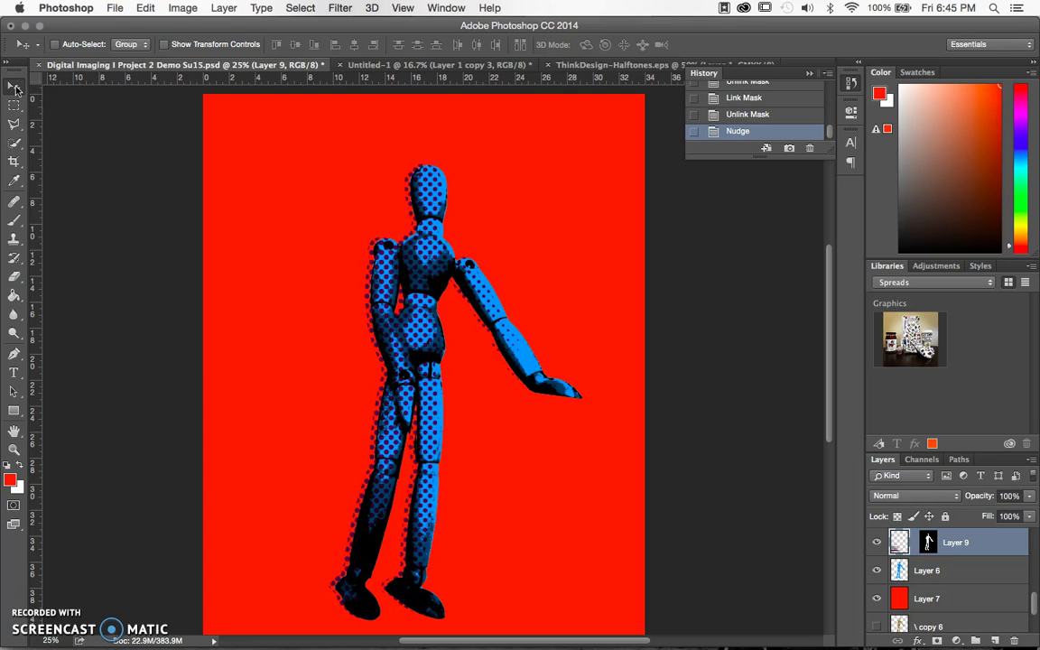
pyautogui.press('Left')
pyautogui.press('Left')
pyautogui.press('Left')
pyautogui.press('Left')
pyautogui.press('Left')
pyautogui.press('Left')
pyautogui.press('Left')
pyautogui.press('Left')
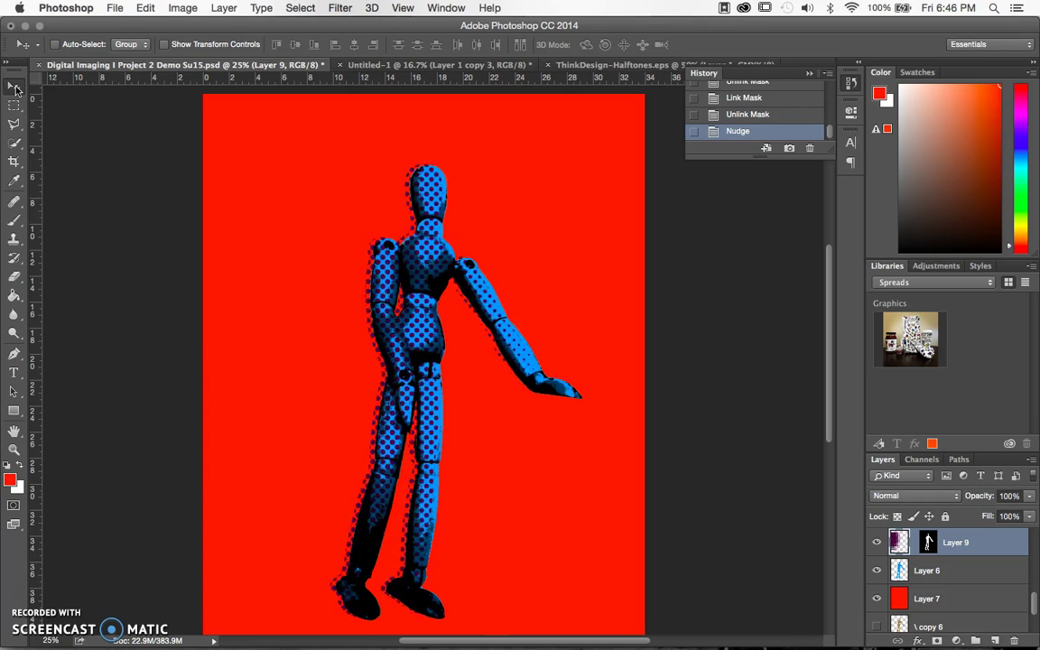
pyautogui.press('Left')
pyautogui.press('Left')
pyautogui.press('Left')
pyautogui.press('Left')
pyautogui.press('Left')
pyautogui.press('Left')
pyautogui.press('Left')
pyautogui.press('Left')
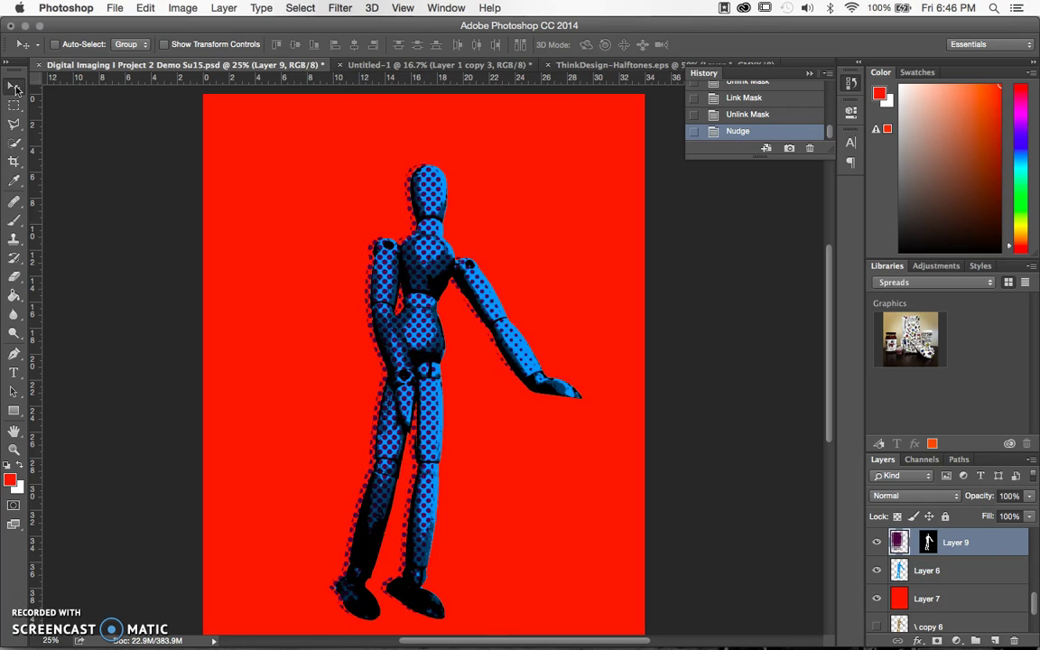
pyautogui.press('Left')
pyautogui.press('Left')
pyautogui.press('Left')
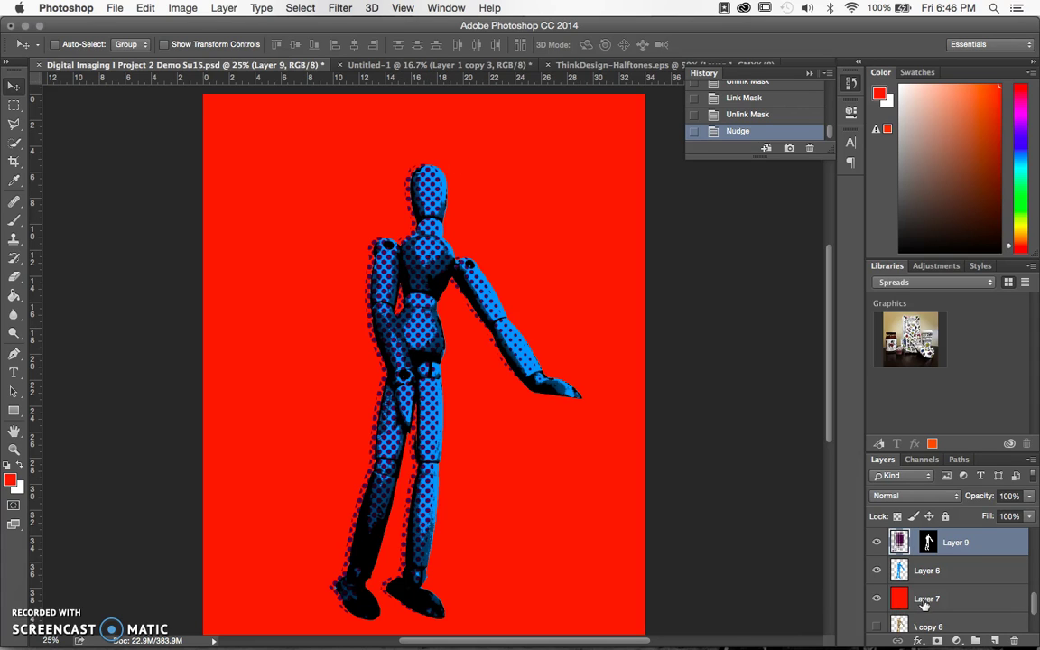
# Select the layer range from Layer 7 up to copy 4 in the Layers panel.
pyautogui.click(950, 603)
pyautogui.scroll(1, 952, 605)
pyautogui.scroll(1, 952, 604)
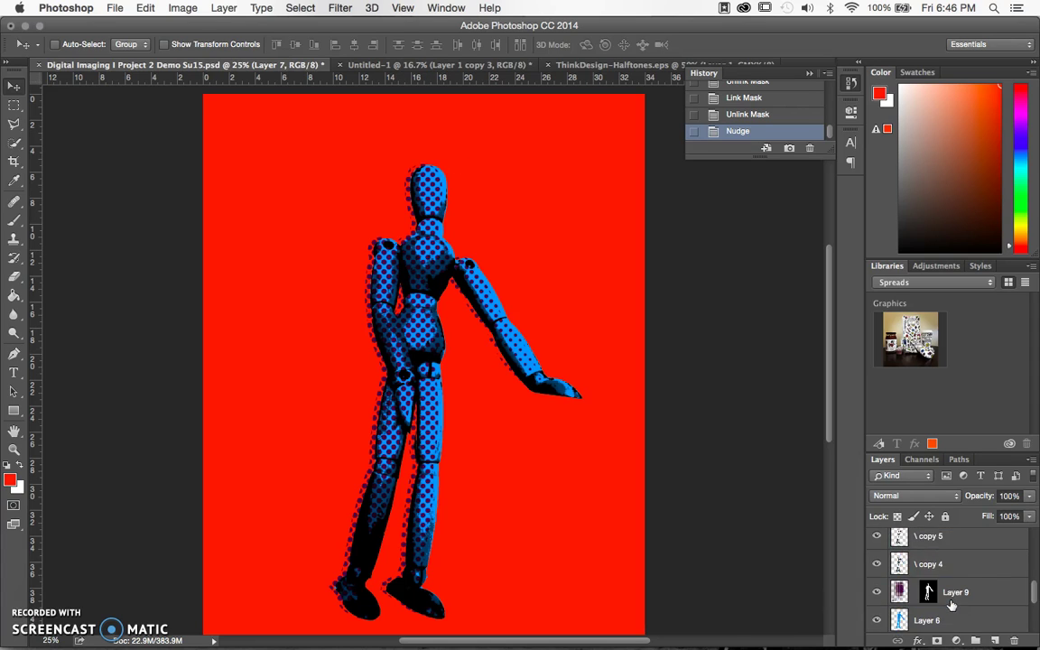
pyautogui.keyDown('shift'); pyautogui.click(950, 566); pyautogui.keyUp('shift')
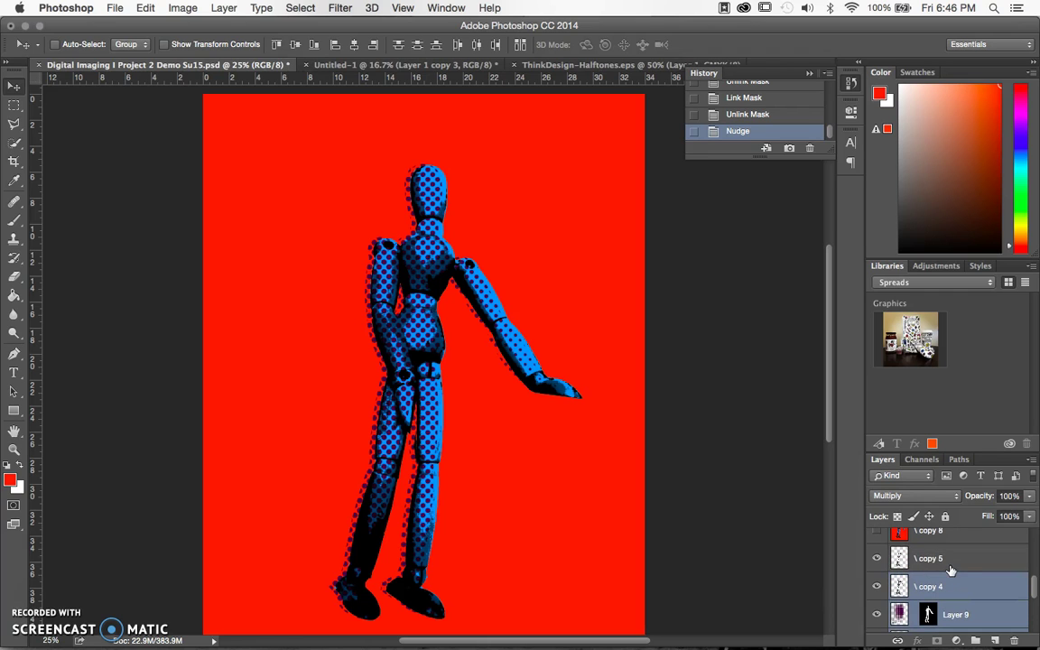
pyautogui.rightClick(950, 564)
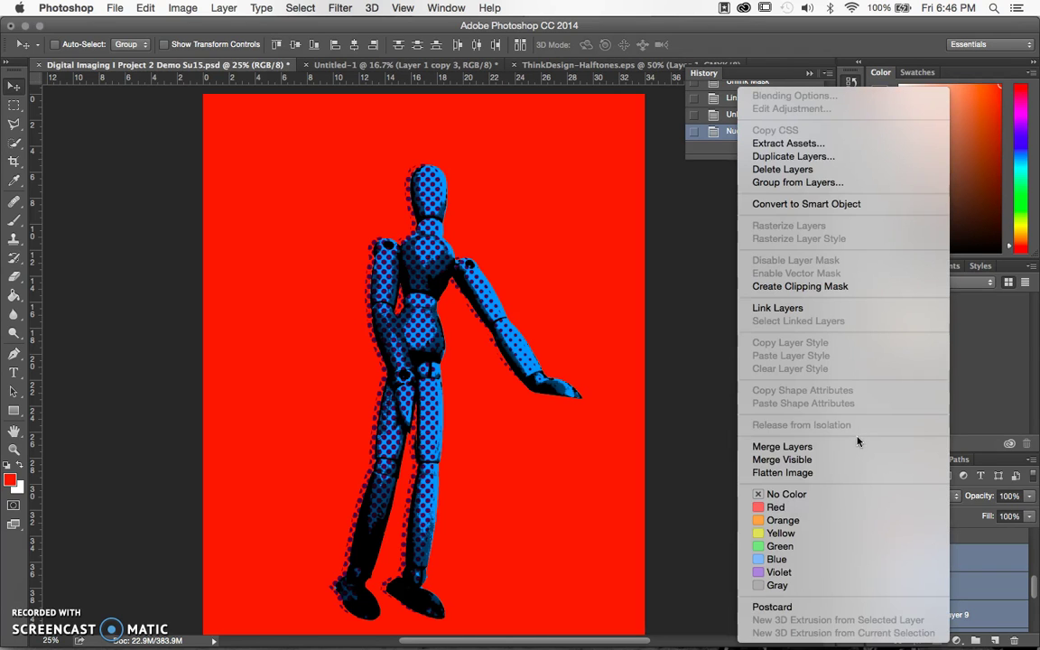
pyautogui.click(994, 641)
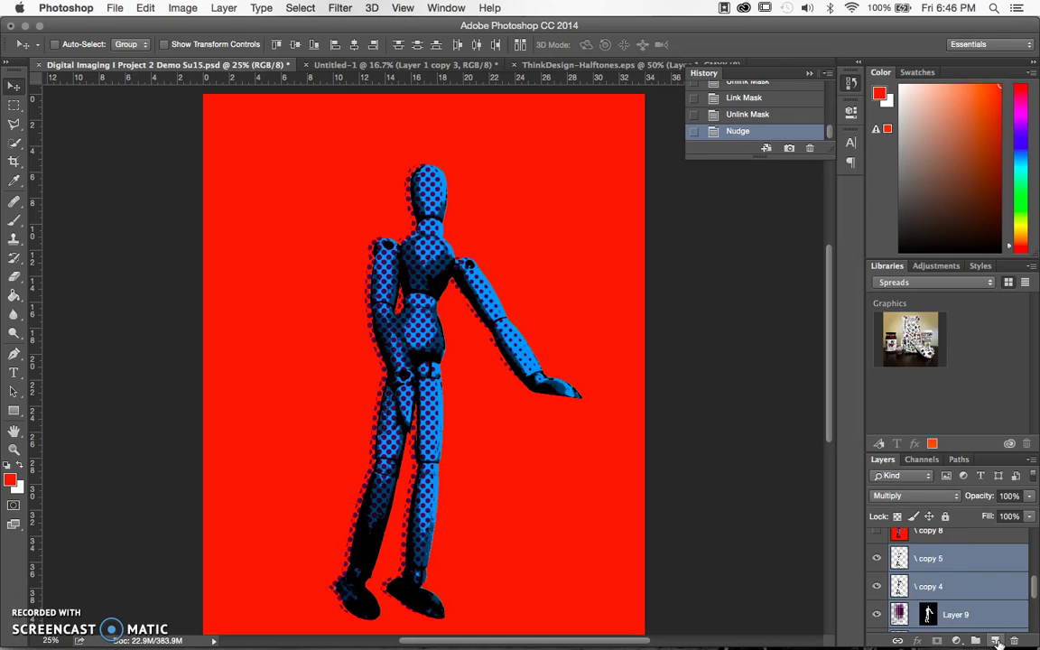
pyautogui.click(994, 641)
pyautogui.press('super+z')
# Duplicate the selected layers and merge the copies into the single layer copy 9.
pyautogui.moveTo(949, 569); pyautogui.dragTo(975, 574)
pyautogui.rightClick(975, 575)
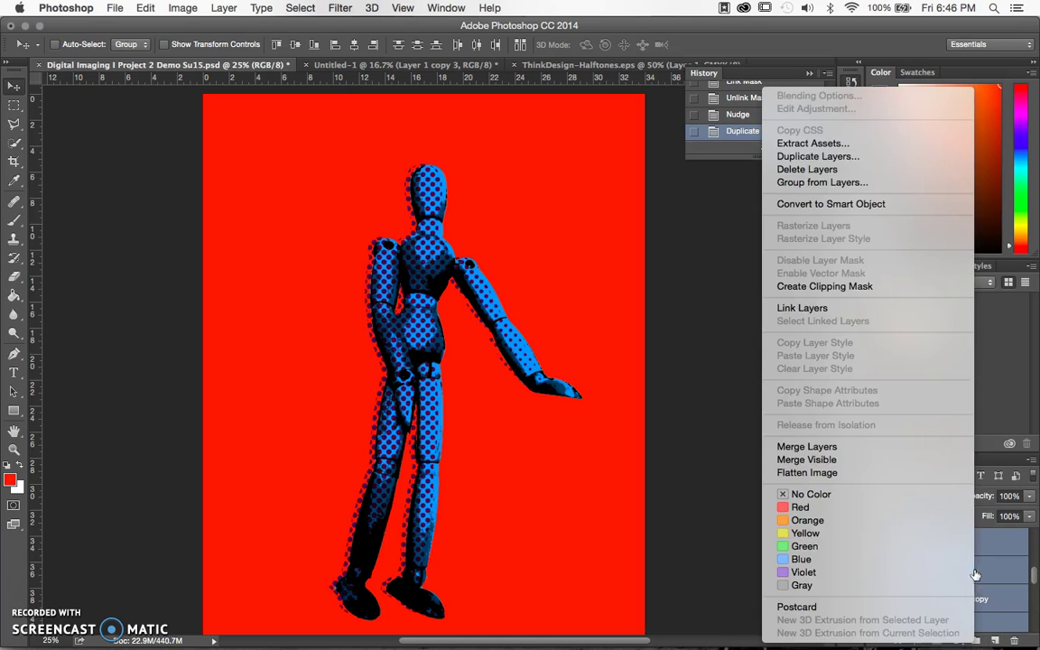
pyautogui.click(669, 285)
pyautogui.press('super+e')
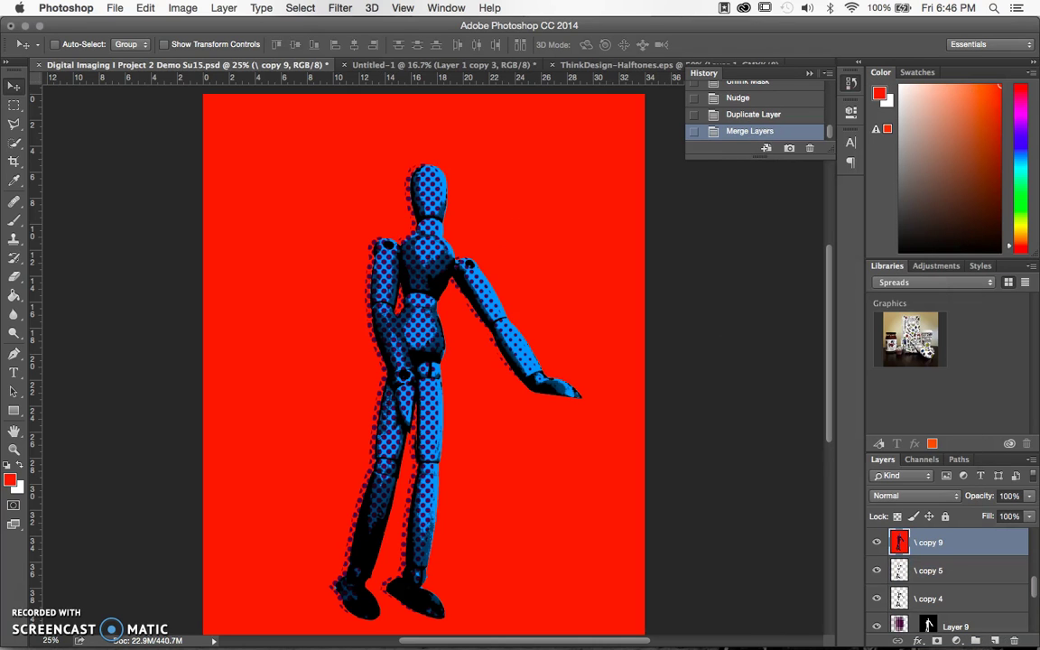
# Apply a Hue/Saturation adjustment with Hue -94 to the merged copy 9 layer.
pyautogui.click(224, 7)
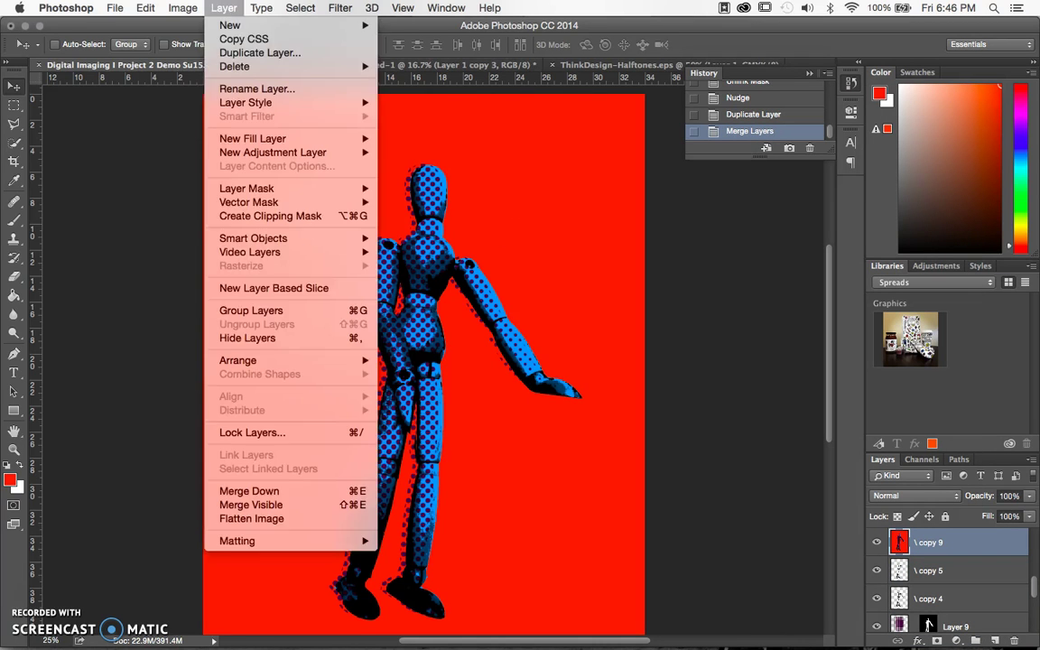
pyautogui.moveTo(182, 8)
pyautogui.moveTo(193, 46)
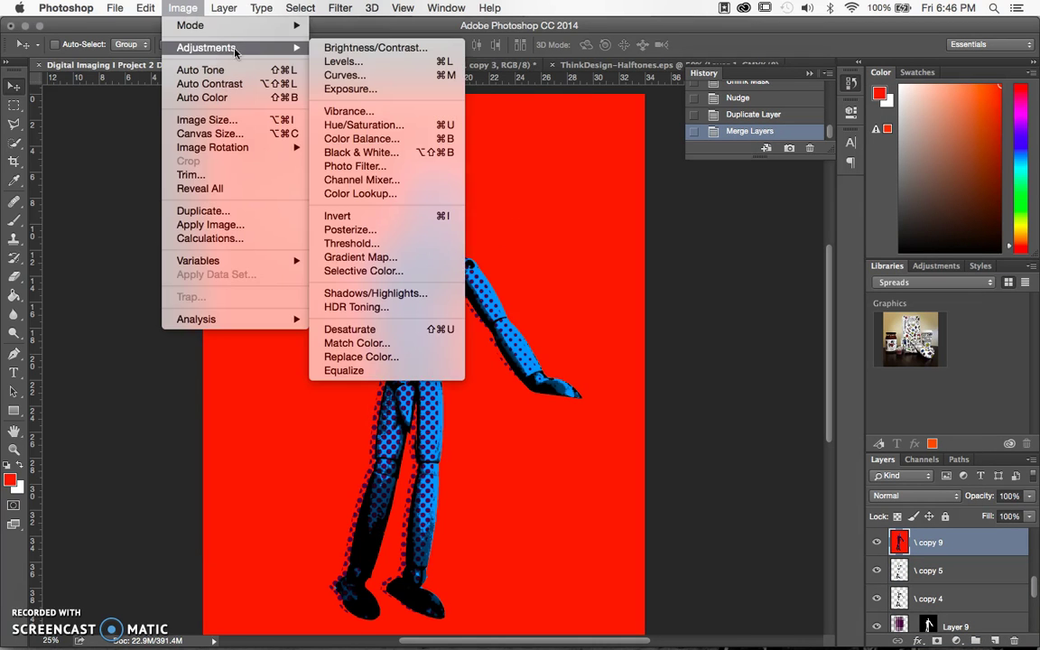
pyautogui.click(375, 125)
pyautogui.moveTo(740, 196); pyautogui.dragTo(683, 198)
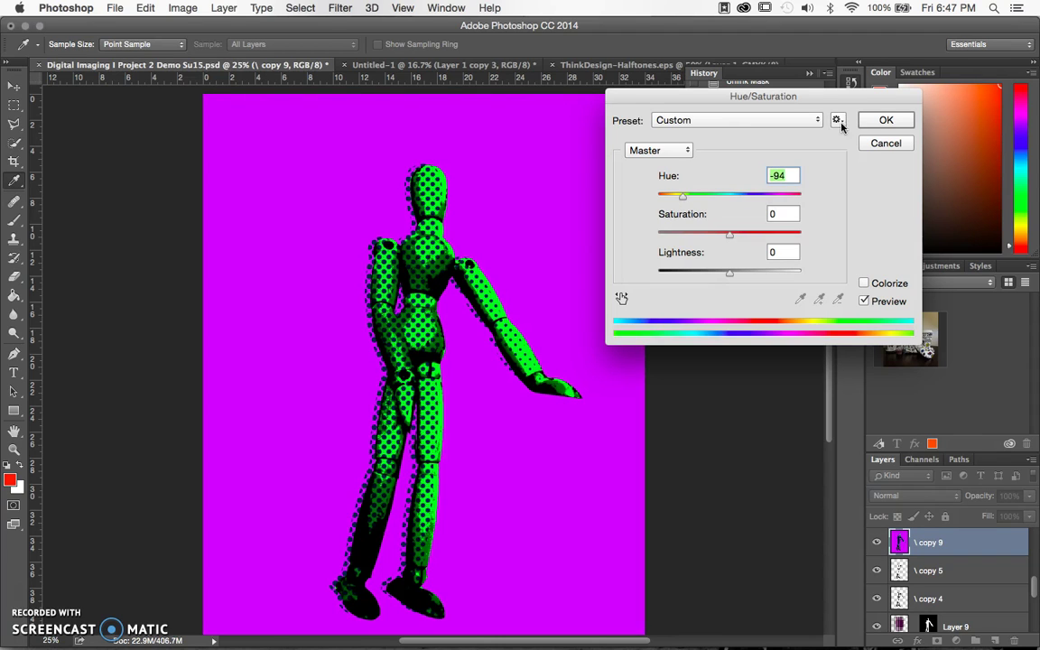
pyautogui.click(880, 121)
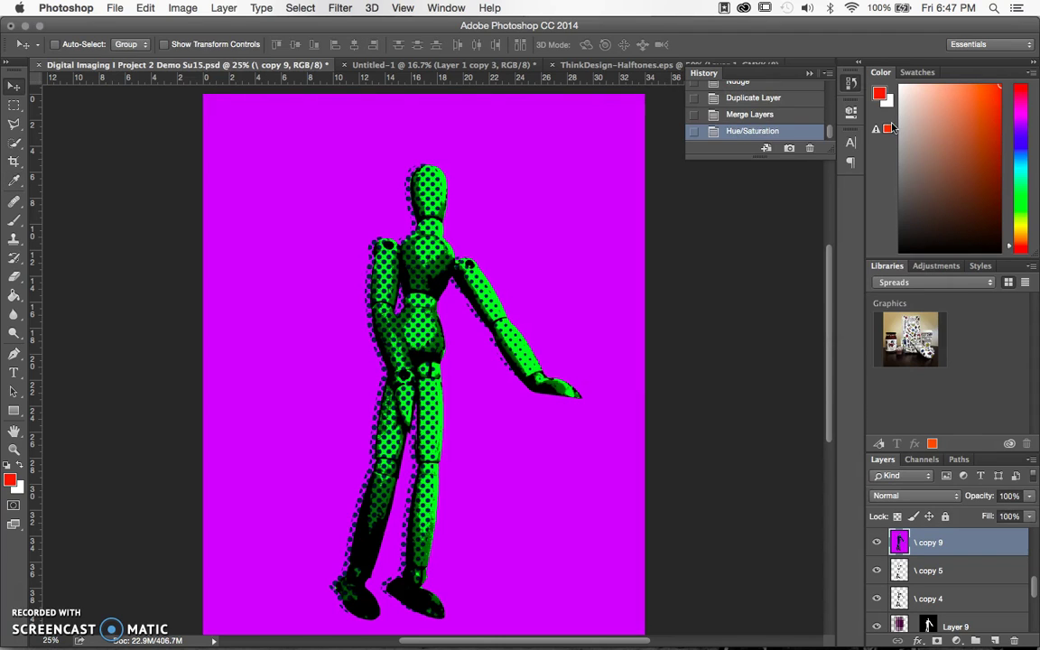